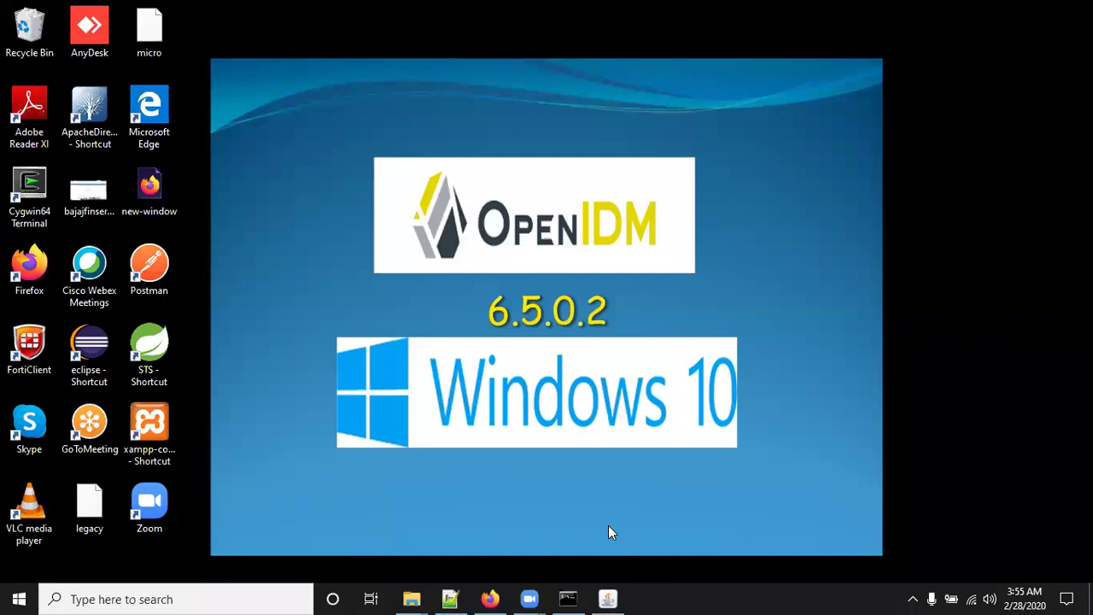
Launch Firefox from the taskbar so it shows a blank New Tab page.
{"action": "left_click", "coordinate": [493, 596]}
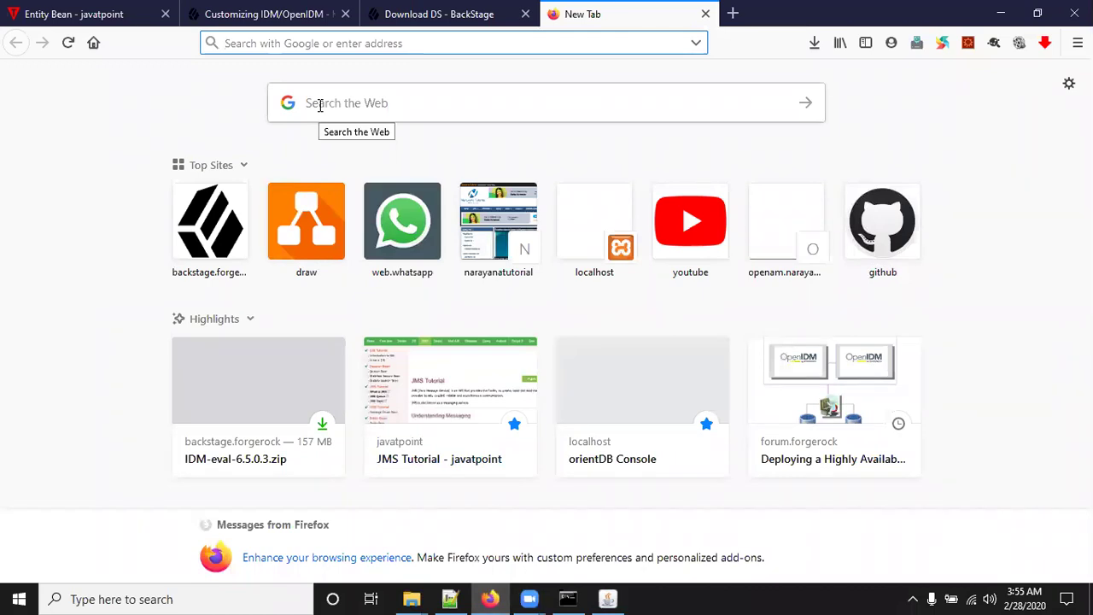
{"action": "type", "text": "http://"}
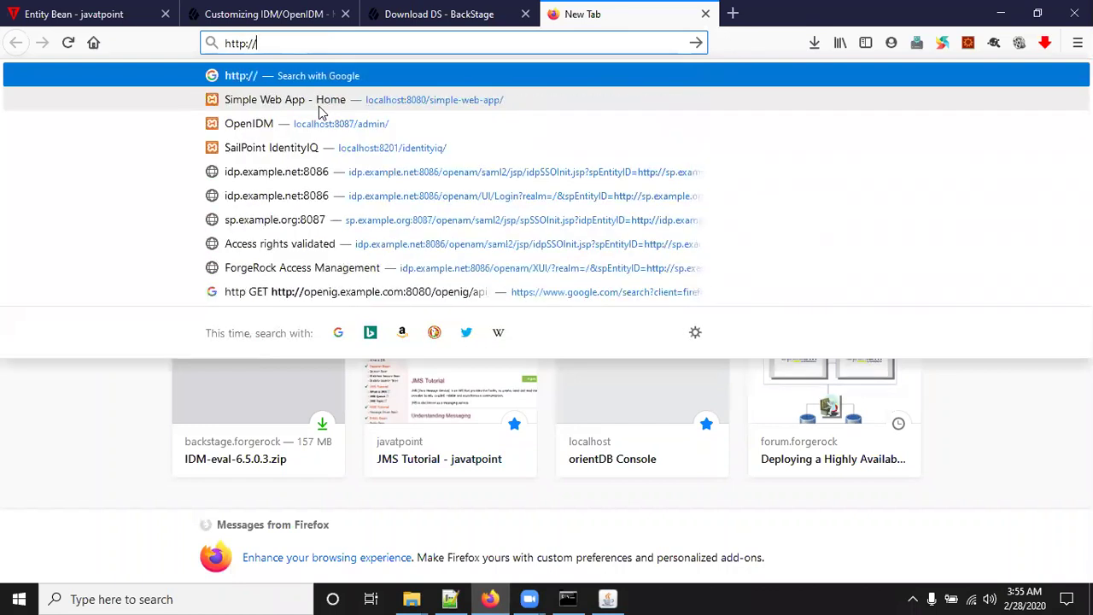
{"action": "type", "text": "localhost:808"}
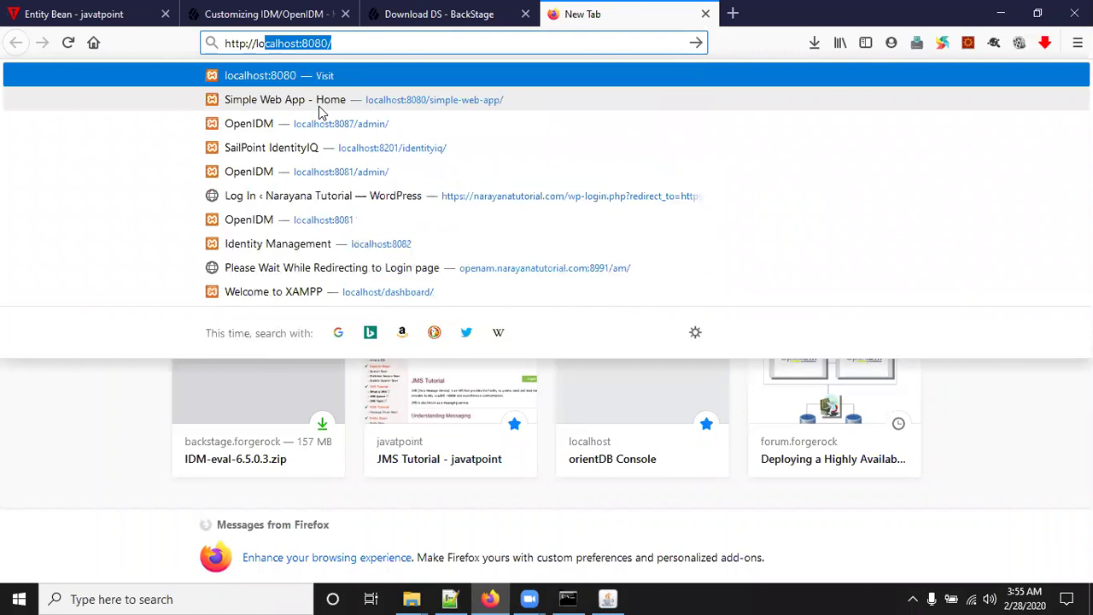
{"action": "key", "text": "BackSpace"}
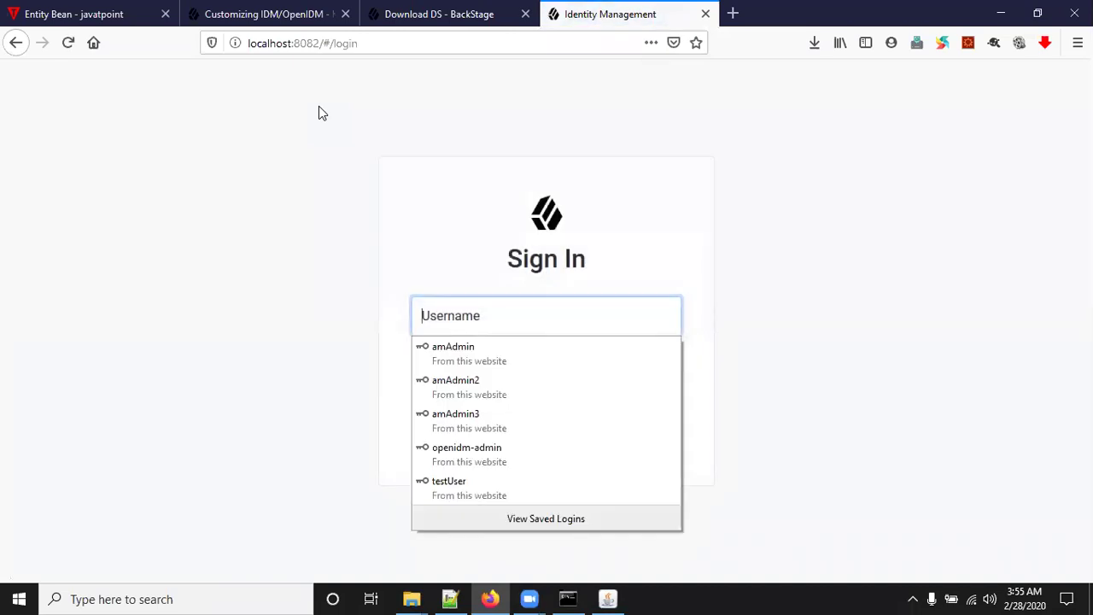
{"action": "left_click_drag", "start_coordinate": [324, 45], "coordinate": [481, 53]}
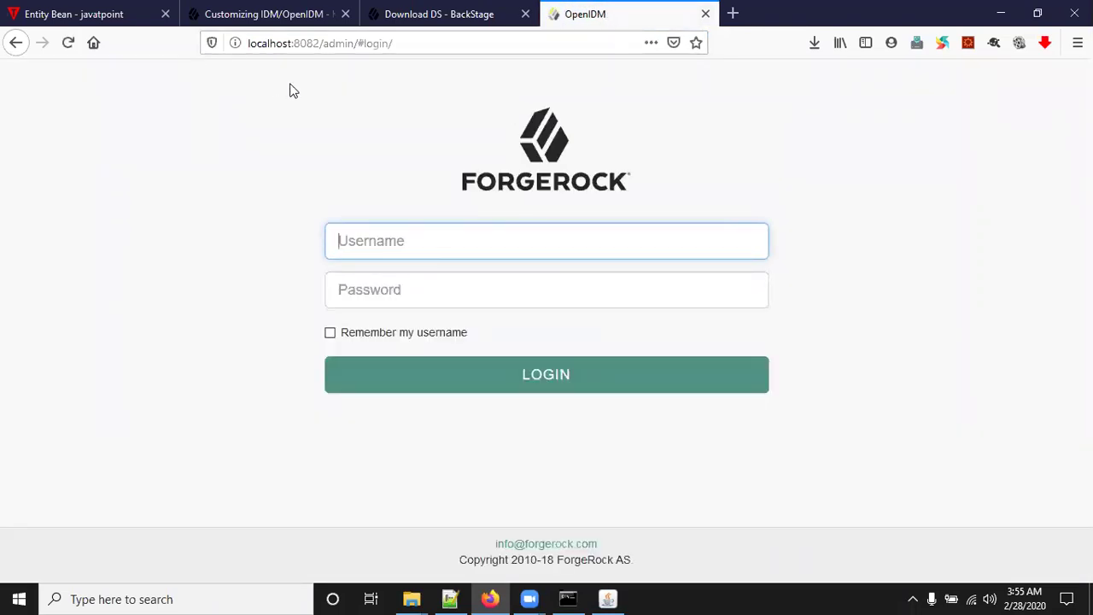
Replace localhost with 127.0.0.1 in the URL and reload the admin login page.
{"action": "double_click", "coordinate": [274, 43]}
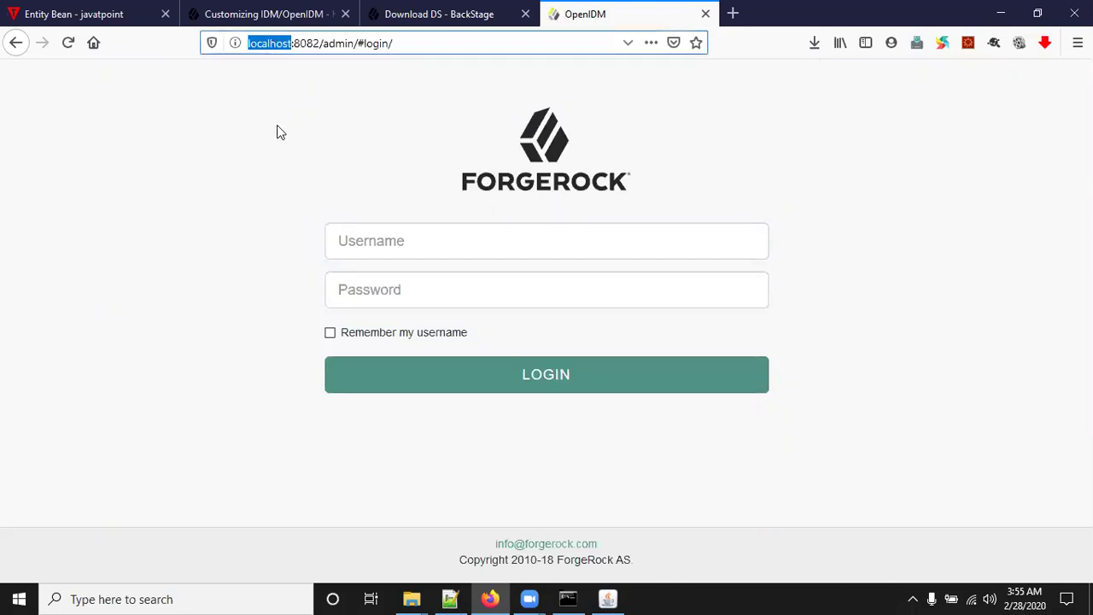
{"action": "type", "text": "127."}
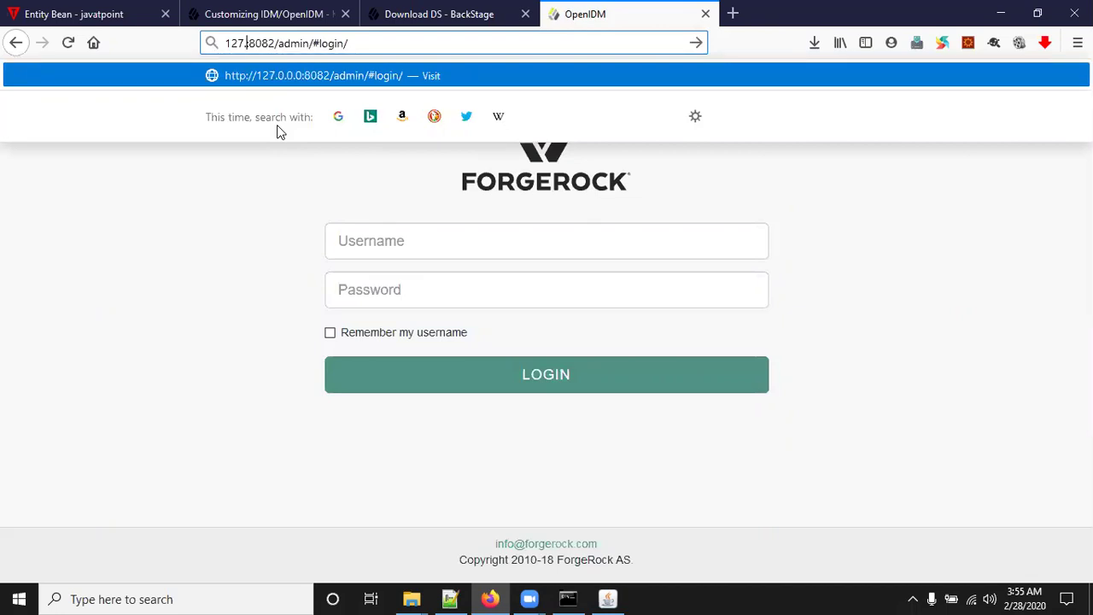
{"action": "type", "text": "0.0.1"}
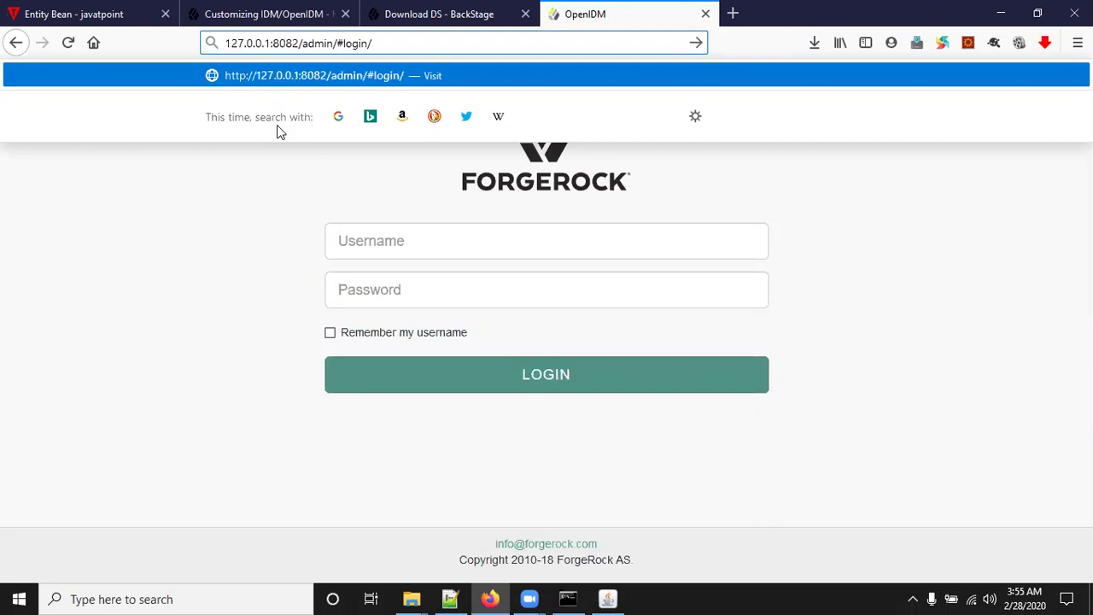
{"action": "key", "text": "Return"}
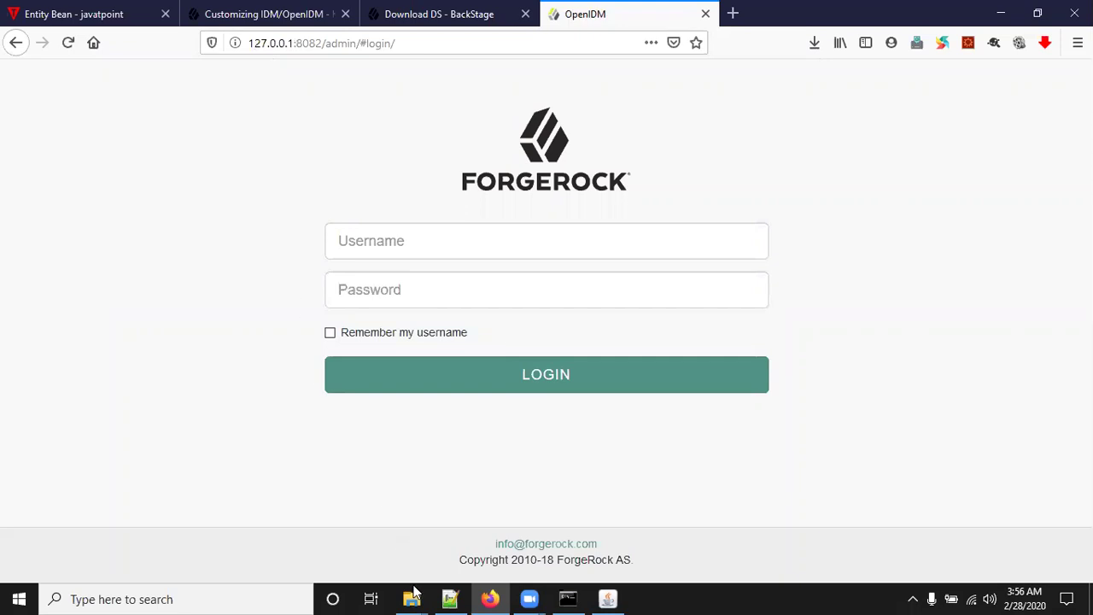
In File Explorer, browse from the C: drive into Windows\System32.
{"action": "mouse_move", "coordinate": [412, 599]}
{"action": "left_click", "coordinate": [452, 523]}
{"action": "left_click", "coordinate": [224, 458]}
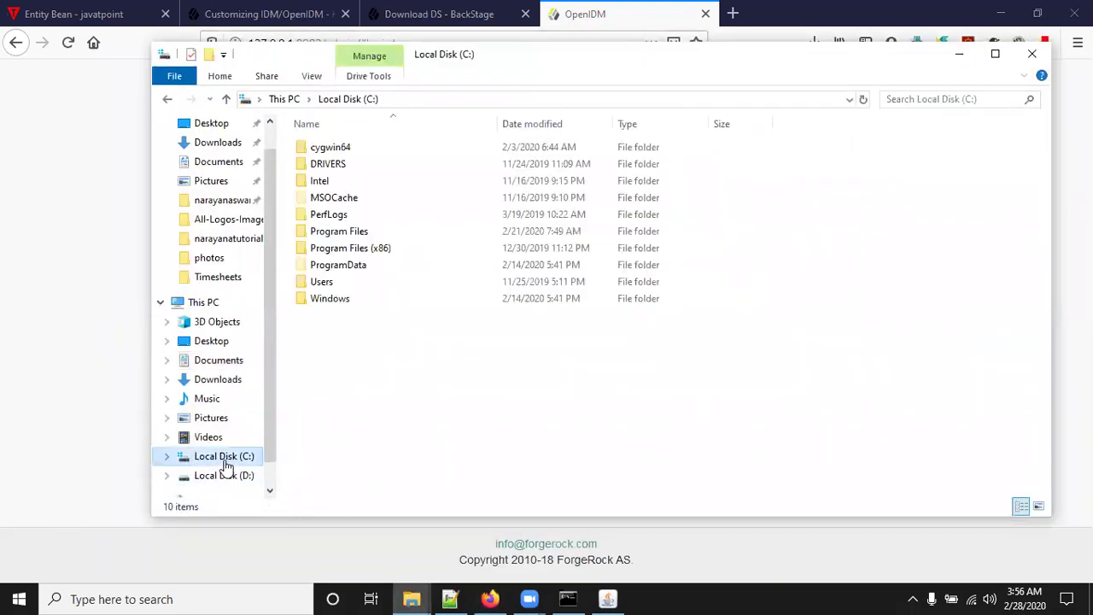
{"action": "double_click", "coordinate": [329, 299]}
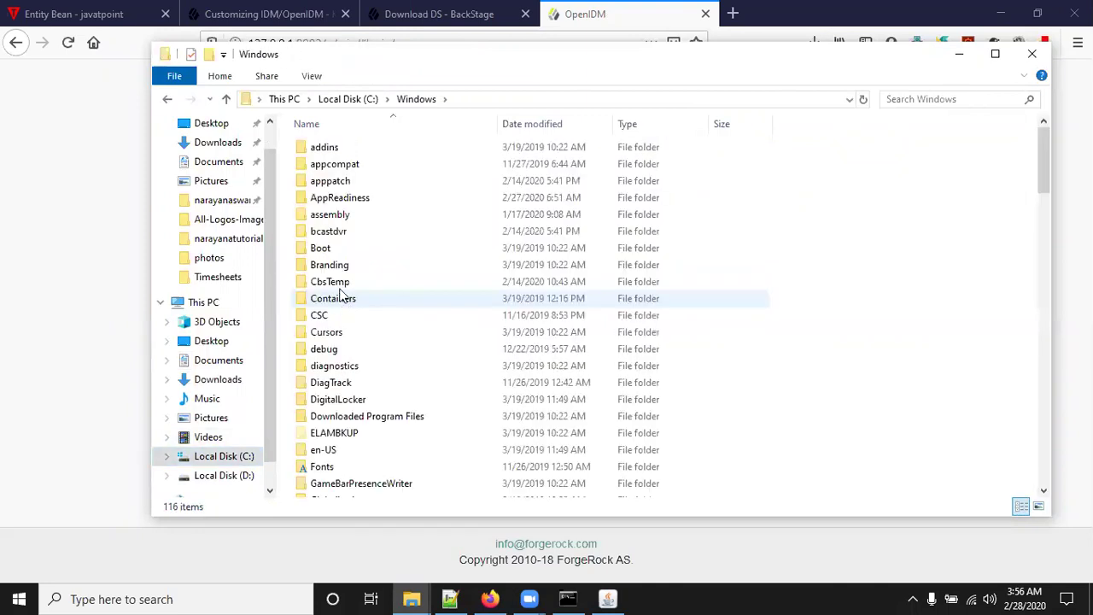
{"action": "left_click", "coordinate": [338, 263]}
{"action": "key", "text": "s"}
{"action": "key", "text": "Down"}
{"action": "key", "text": "Down"}
{"action": "key", "text": "Down"}
{"action": "key", "text": "Down"}
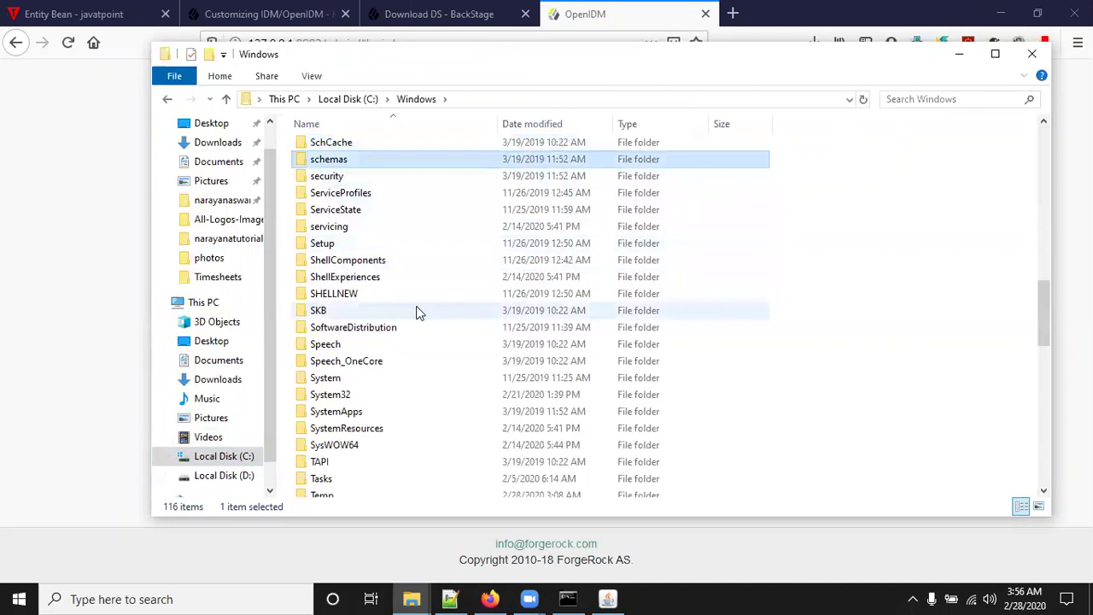
{"action": "key", "text": "Down"}
{"action": "key", "text": "Down"}
{"action": "key", "text": "Down"}
{"action": "key", "text": "Down"}
{"action": "key", "text": "Down"}
{"action": "key", "text": "Down"}
{"action": "key", "text": "Down"}
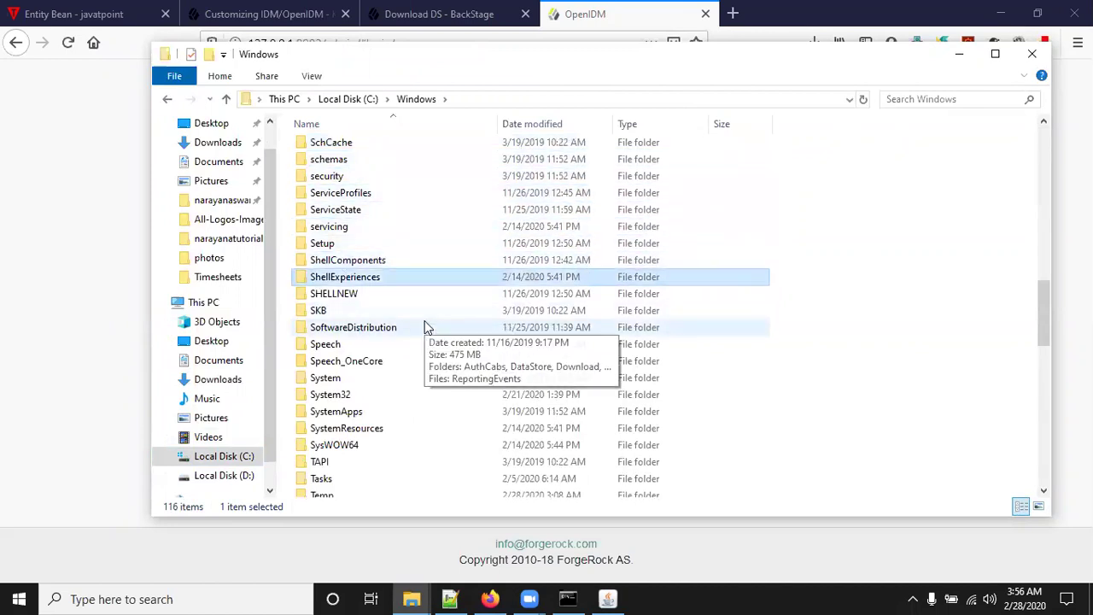
{"action": "double_click", "coordinate": [333, 395]}
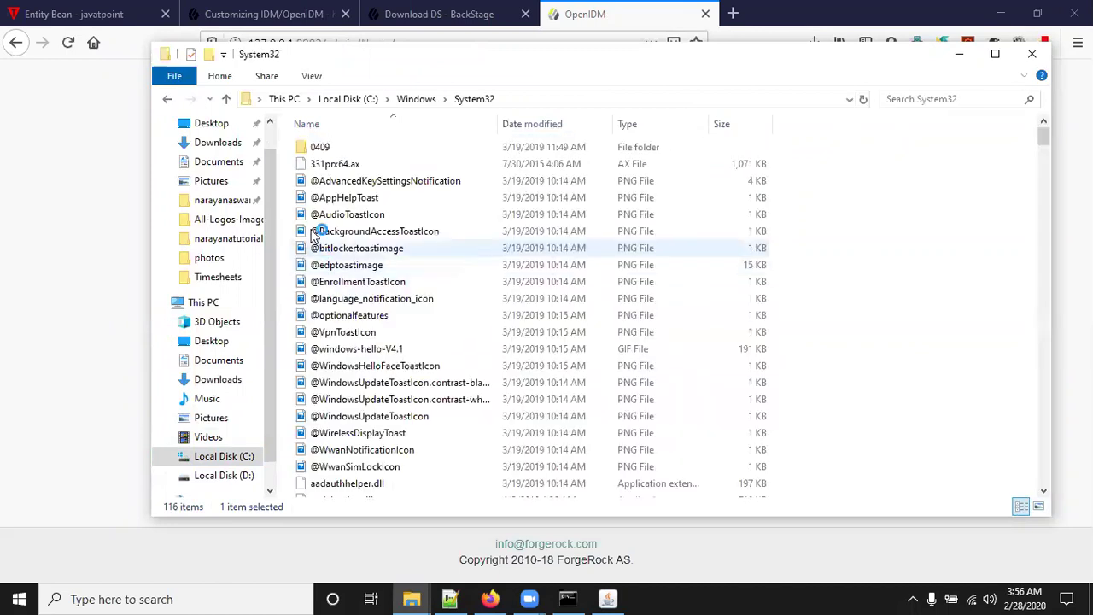
Go into drivers\etc and open the hosts file with Edit with Notepad++.
{"action": "left_click", "coordinate": [378, 124]}
{"action": "left_click", "coordinate": [378, 124]}
{"action": "left_click", "coordinate": [344, 241]}
{"action": "key", "text": "d"}
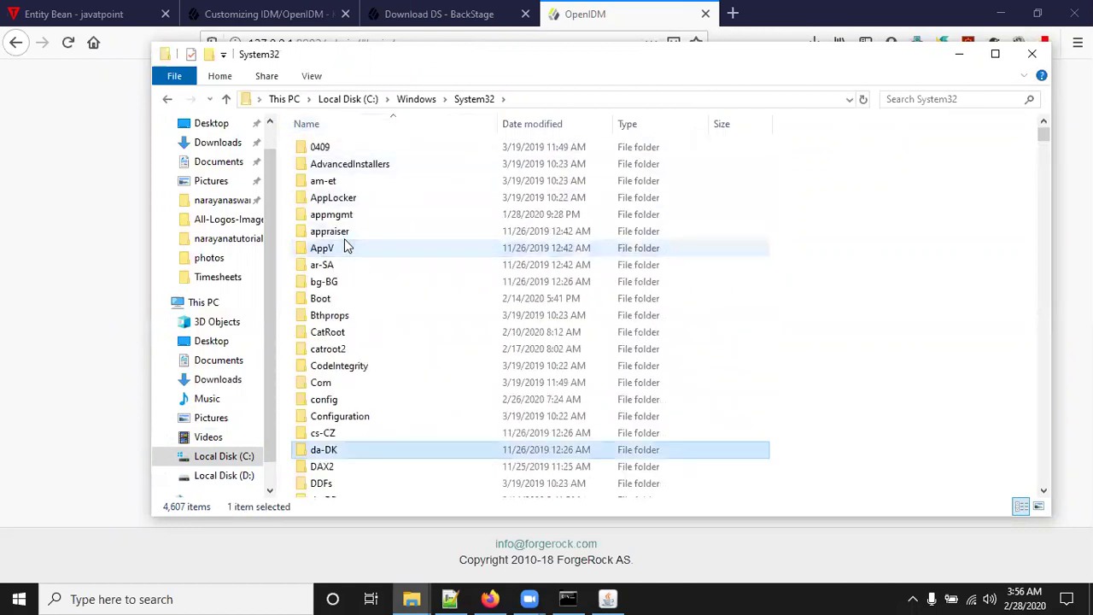
{"action": "key", "text": "d"}
{"action": "key", "text": "d"}
{"action": "key", "text": "d"}
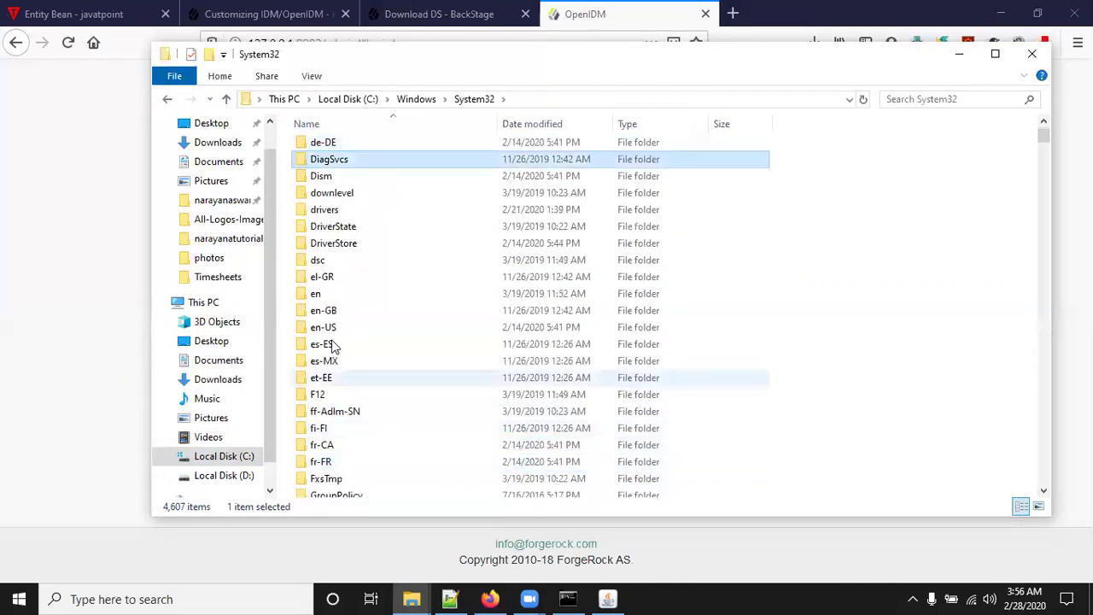
{"action": "left_click", "coordinate": [325, 211]}
{"action": "double_click", "coordinate": [325, 214]}
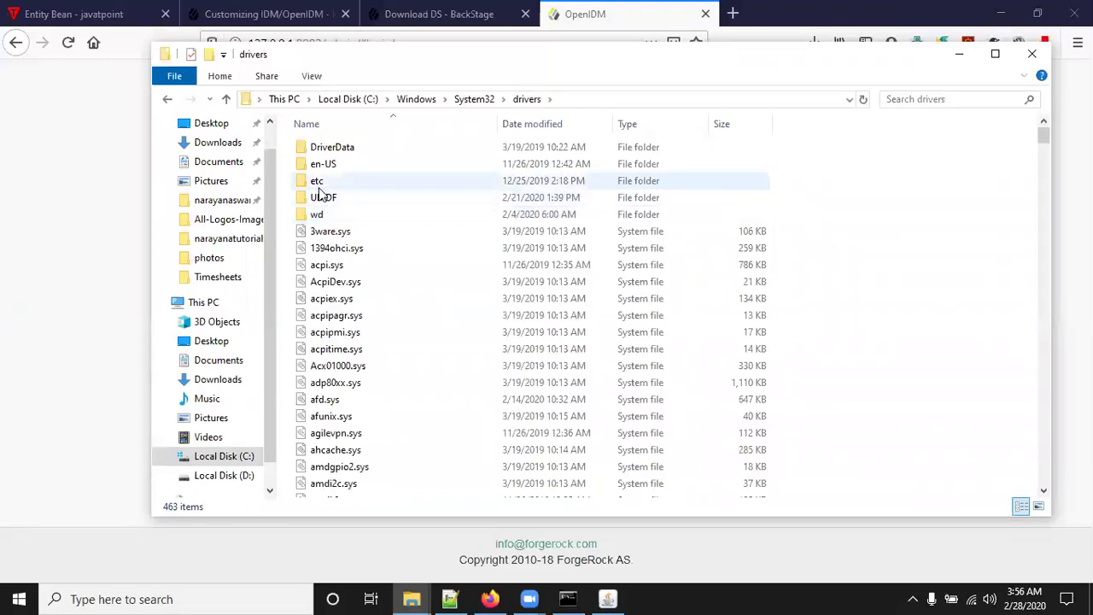
{"action": "double_click", "coordinate": [318, 182]}
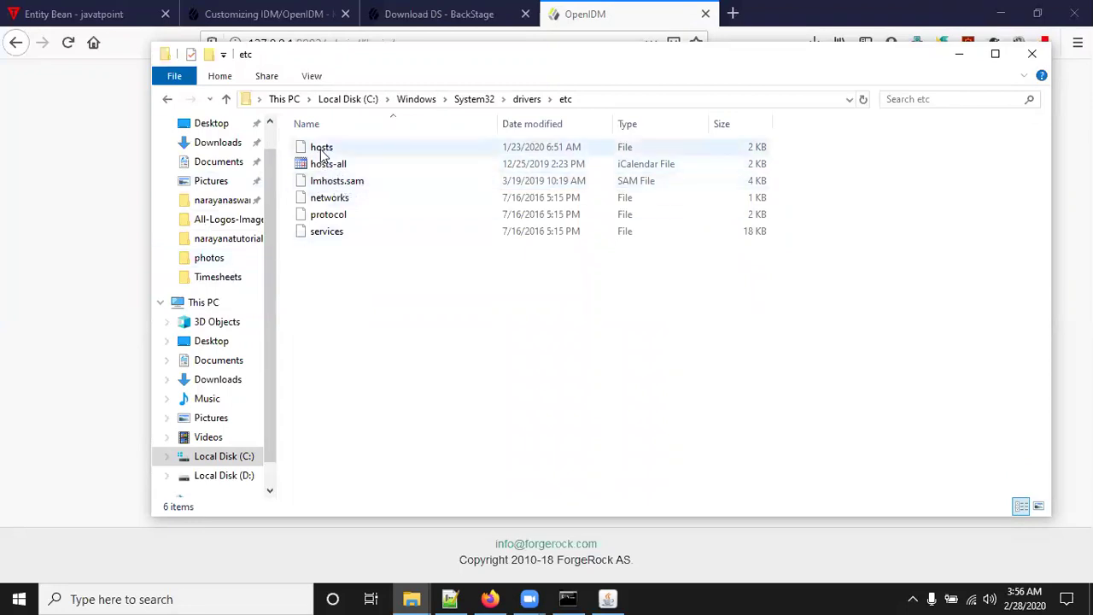
{"action": "right_click", "coordinate": [322, 150]}
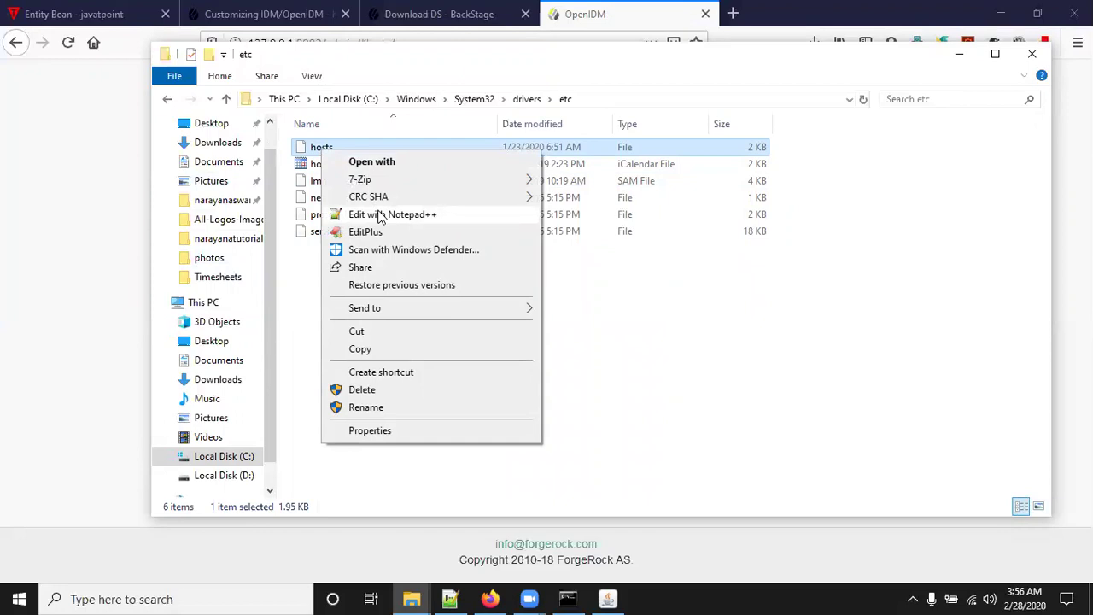
{"action": "left_click", "coordinate": [380, 215]}
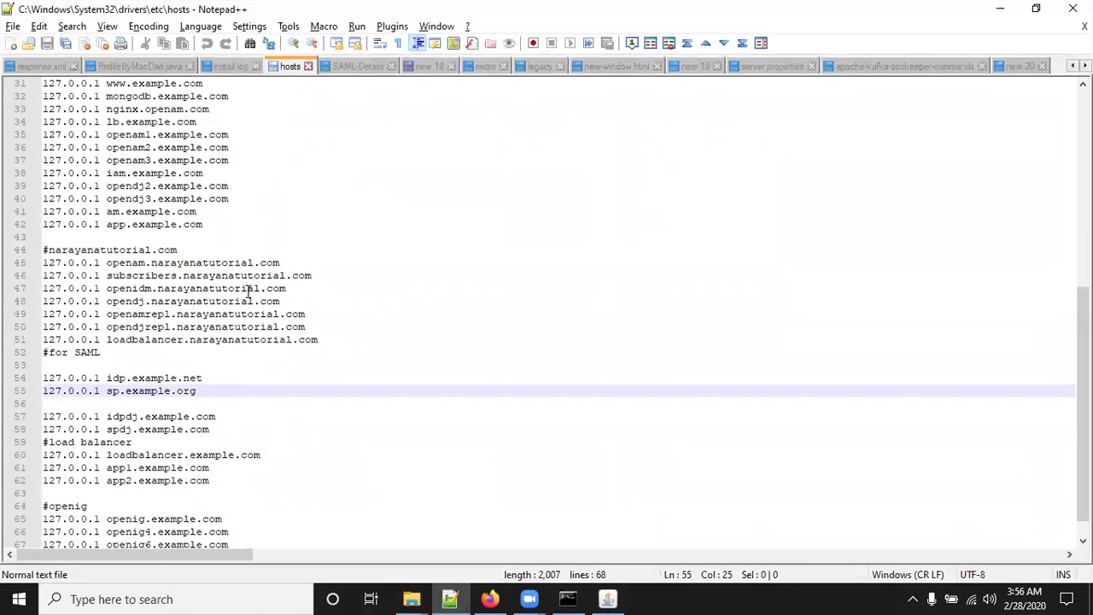
Duplicate the line 47 entry '127.0.0.1 openidm.narayanatutorial.com' as new line 70.
{"action": "scroll", "coordinate": [256, 425], "scroll_direction": "down", "scroll_amount": 1}
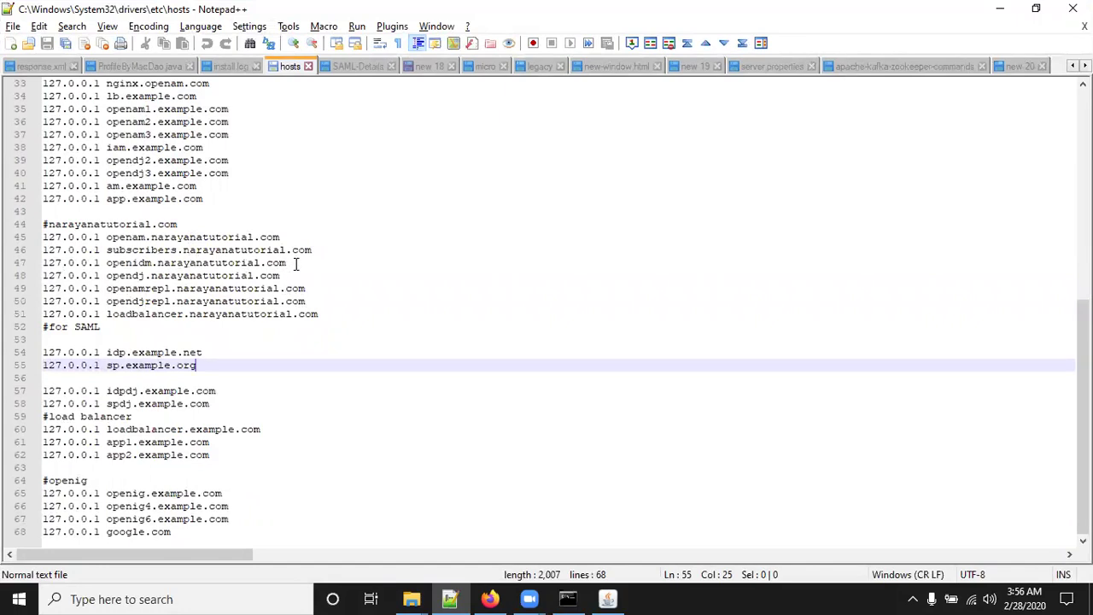
{"action": "left_click_drag", "start_coordinate": [295, 263], "coordinate": [29, 270]}
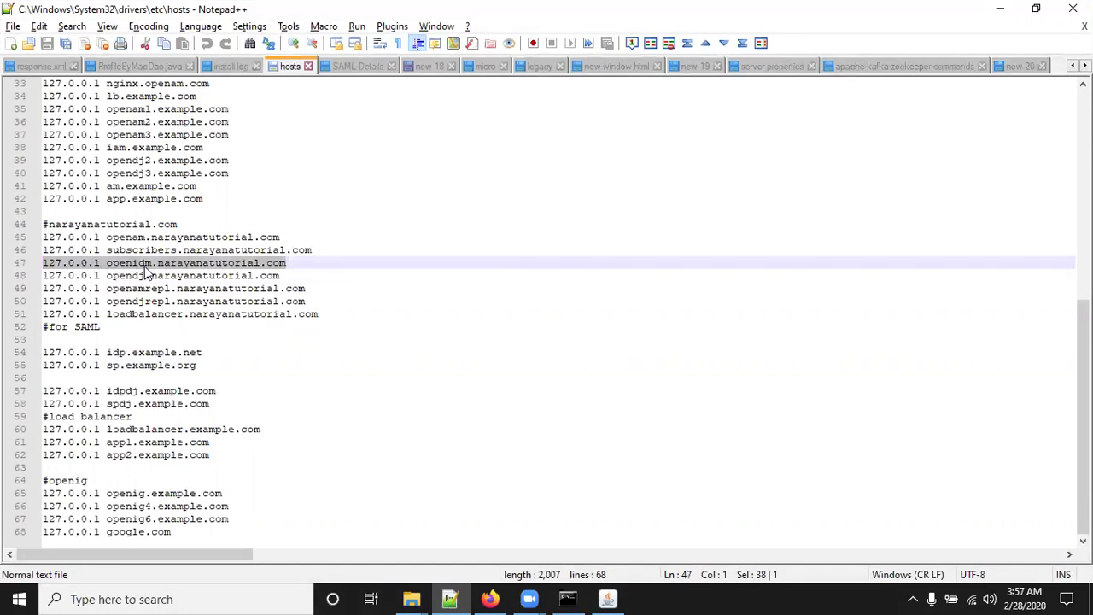
{"action": "left_click", "coordinate": [286, 262]}
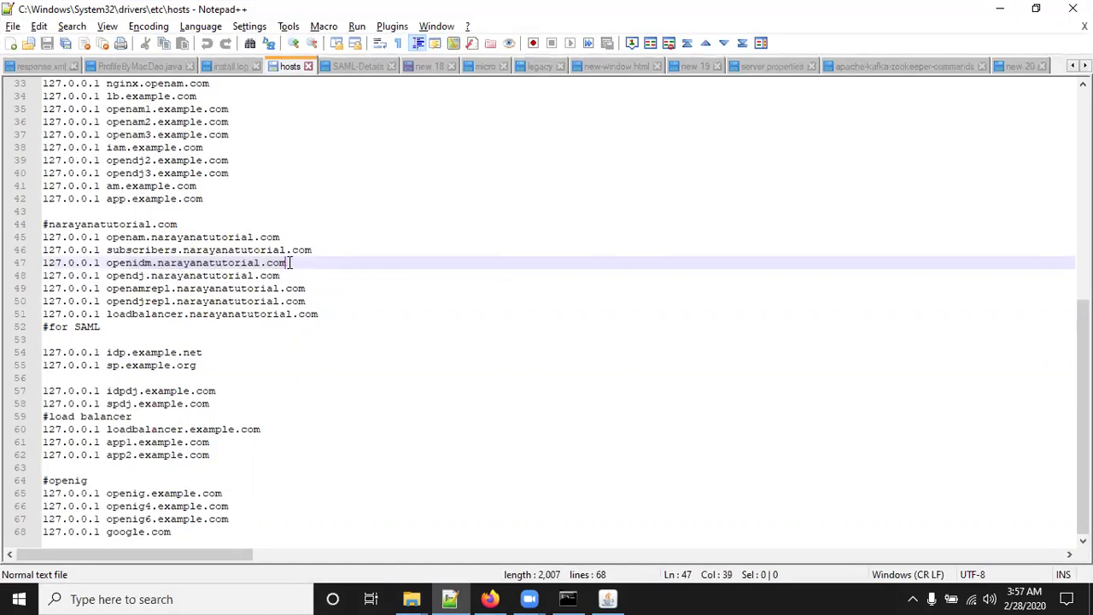
{"action": "left_click_drag", "start_coordinate": [287, 262], "coordinate": [47, 271]}
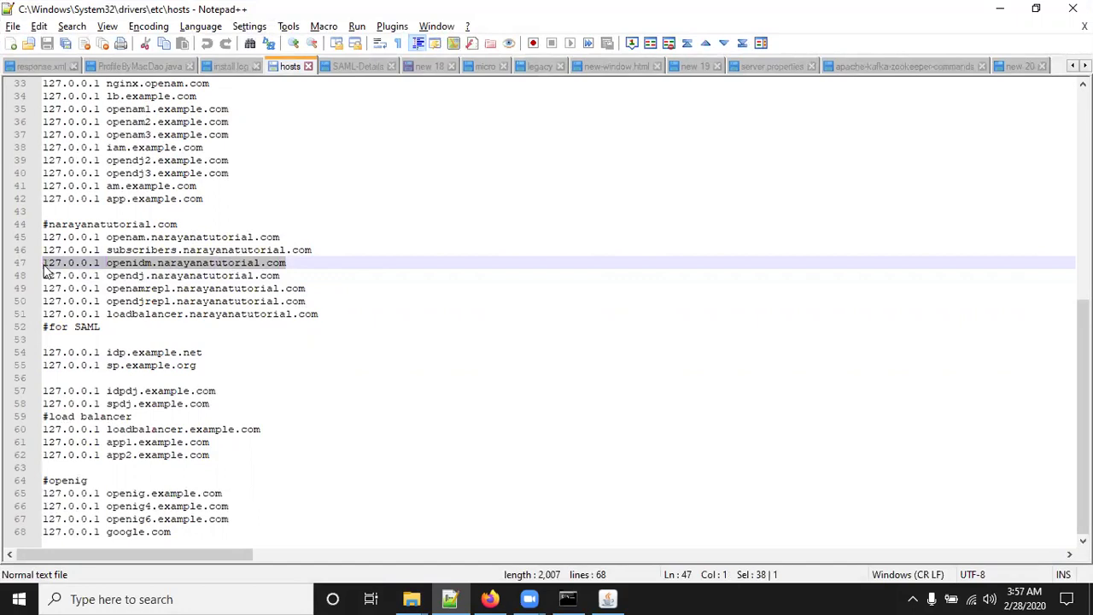
{"action": "left_click", "coordinate": [190, 531]}
{"action": "key", "text": "Return"}
{"action": "key", "text": "Return"}
{"action": "key", "text": "ctrl+v"}
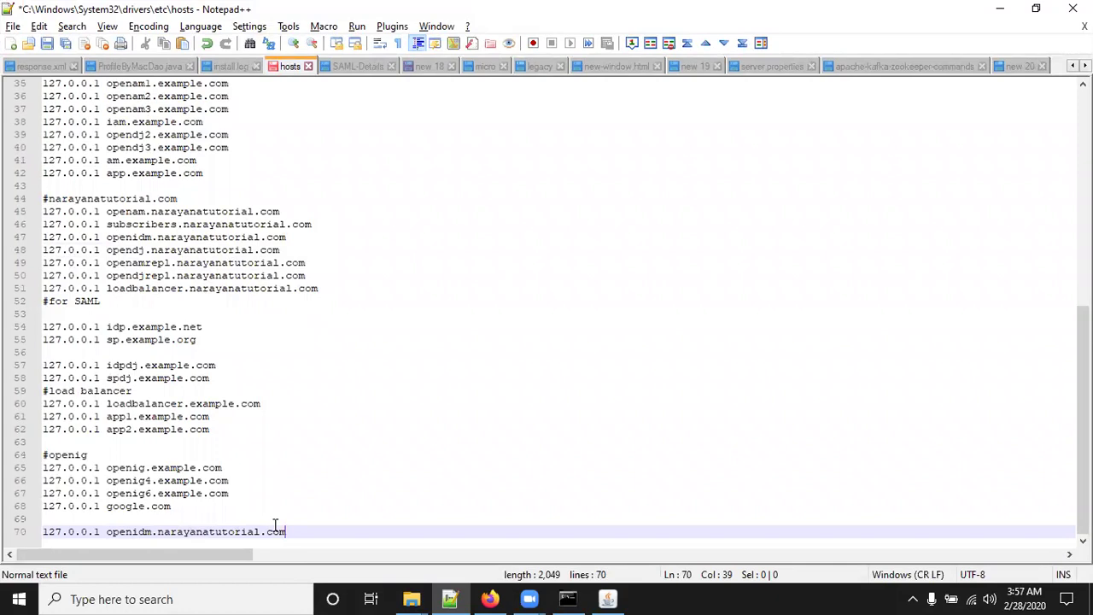
Remove the pasted openidm line and save the hosts file back at 68 lines.
{"action": "key", "text": "shift+Home"}
{"action": "key", "text": "BackSpace"}
{"action": "key", "text": "BackSpace"}
{"action": "key", "text": "BackSpace"}
{"action": "key", "text": "ctrl+s"}
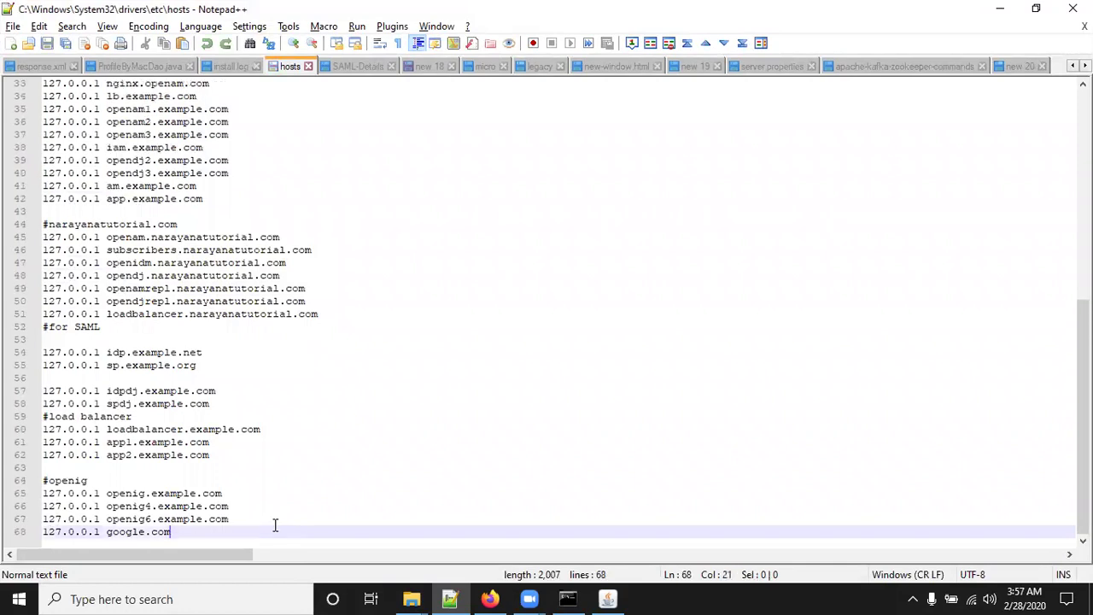
Select the openidm.narayanatutorial.com hostname after 127.0.0.1 on line 47.
{"action": "left_click", "coordinate": [57, 263]}
{"action": "left_click", "coordinate": [106, 263]}
{"action": "left_click_drag", "start_coordinate": [106, 264], "coordinate": [28, 265]}
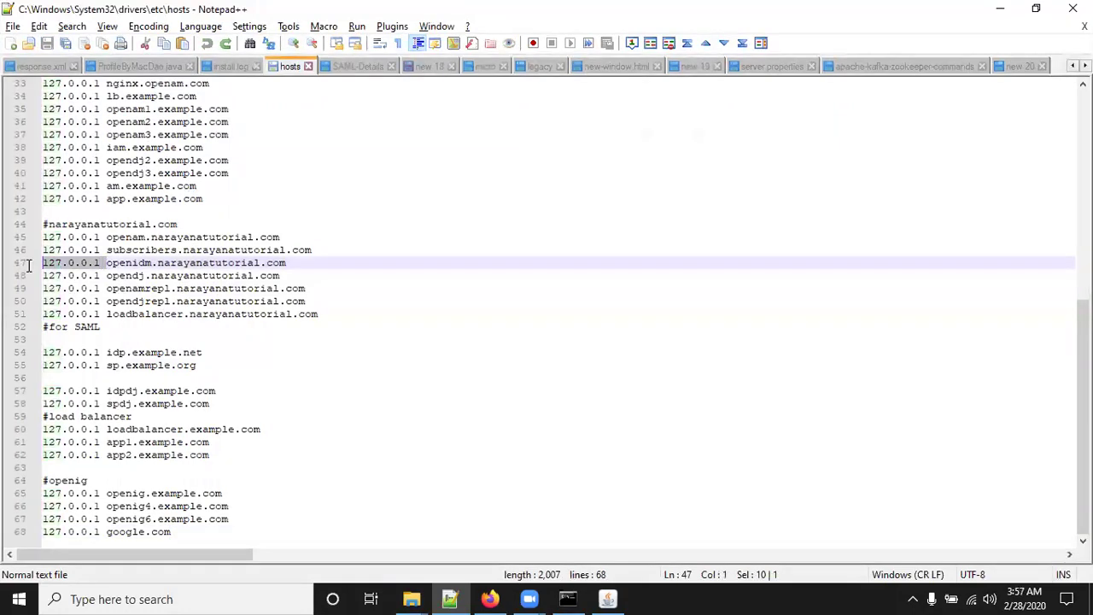
{"action": "left_click_drag", "start_coordinate": [107, 263], "coordinate": [295, 263]}
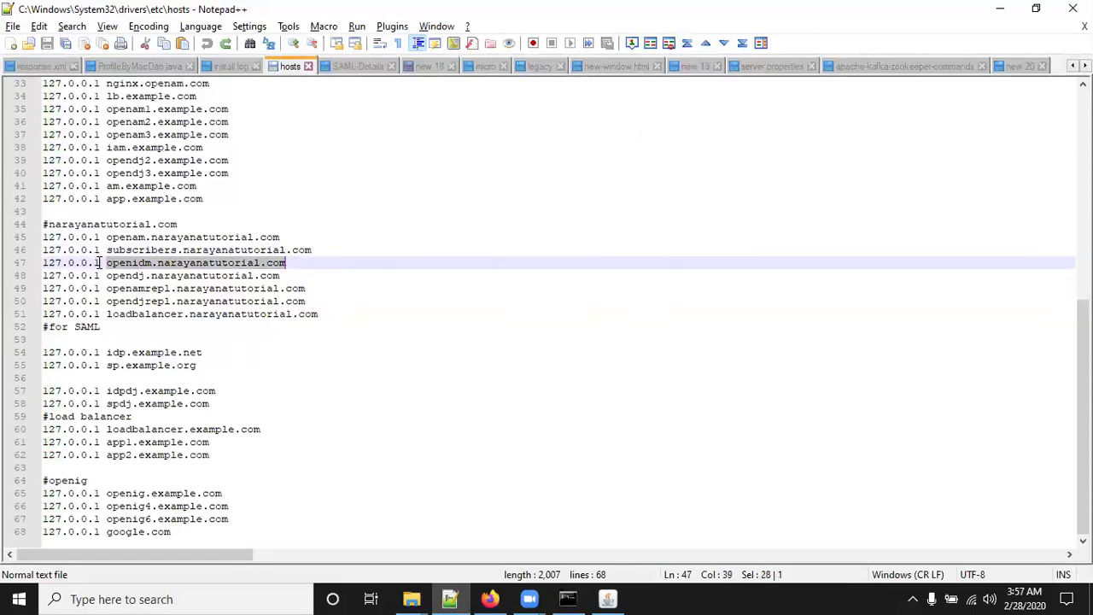
{"action": "left_click_drag", "start_coordinate": [99, 263], "coordinate": [26, 268]}
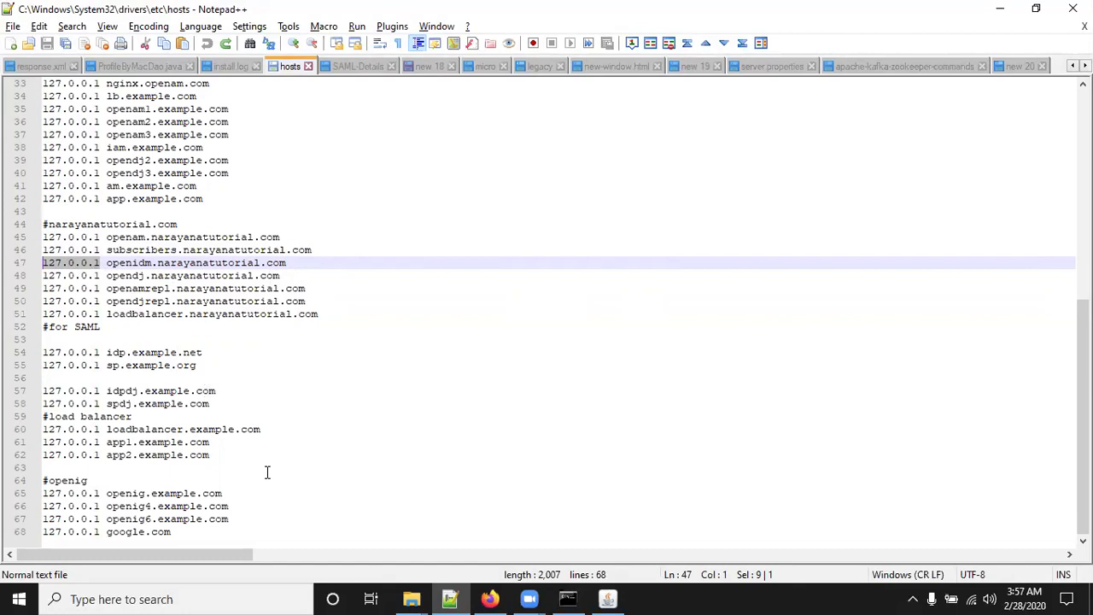
{"action": "left_click", "coordinate": [105, 262]}
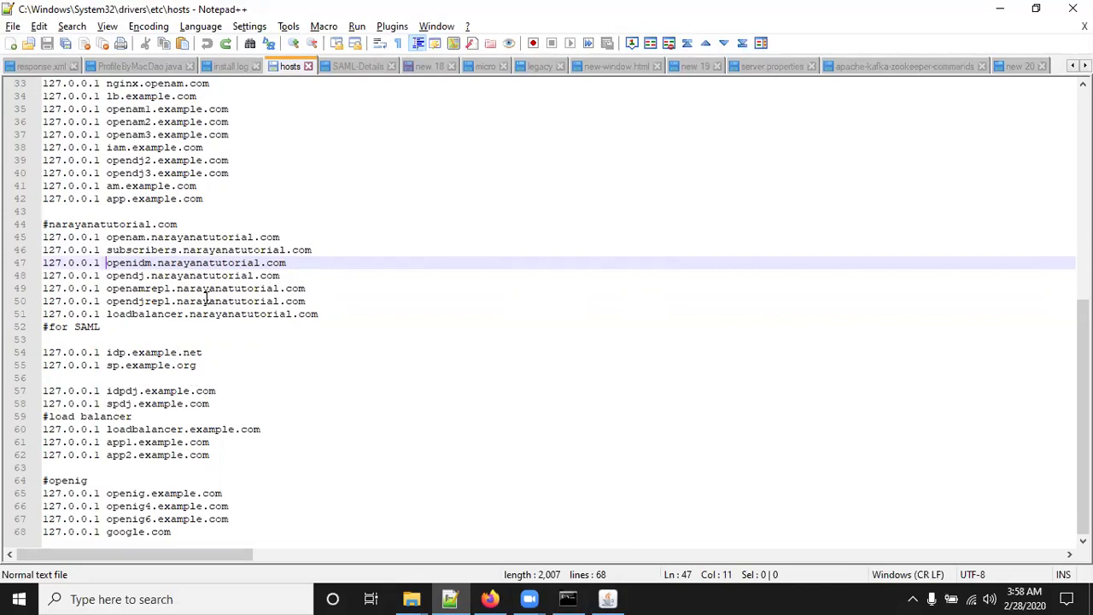
{"action": "key", "text": "shift+End"}
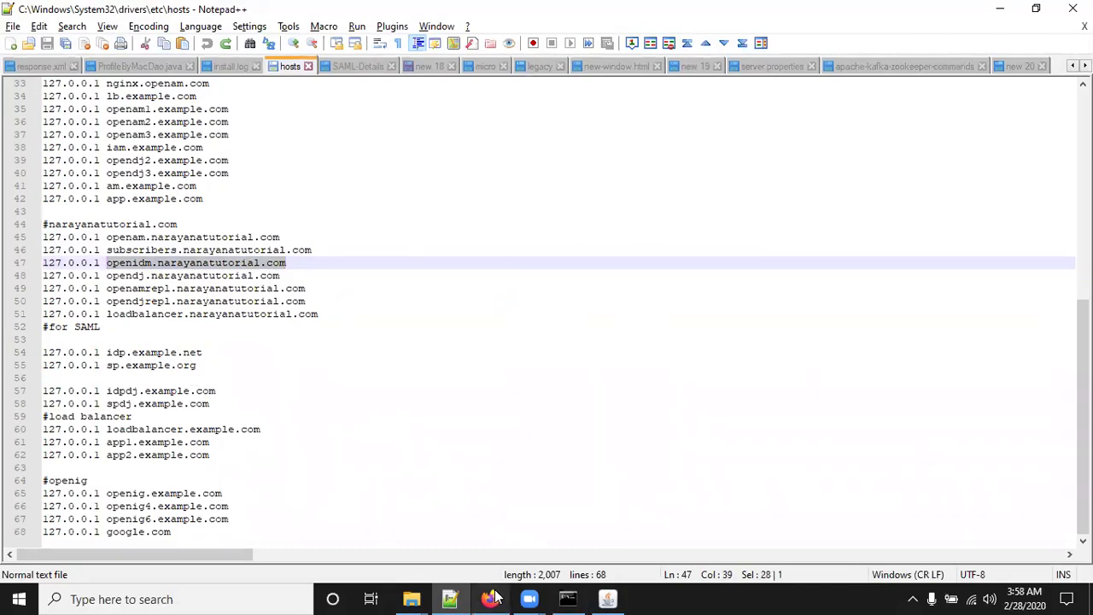
Swap 127.0.0.1 for openidm.narayanatutorial.com in the Firefox URL, load it, then minimize Firefox.
{"action": "left_click", "coordinate": [489, 599]}
{"action": "left_click", "coordinate": [290, 43]}
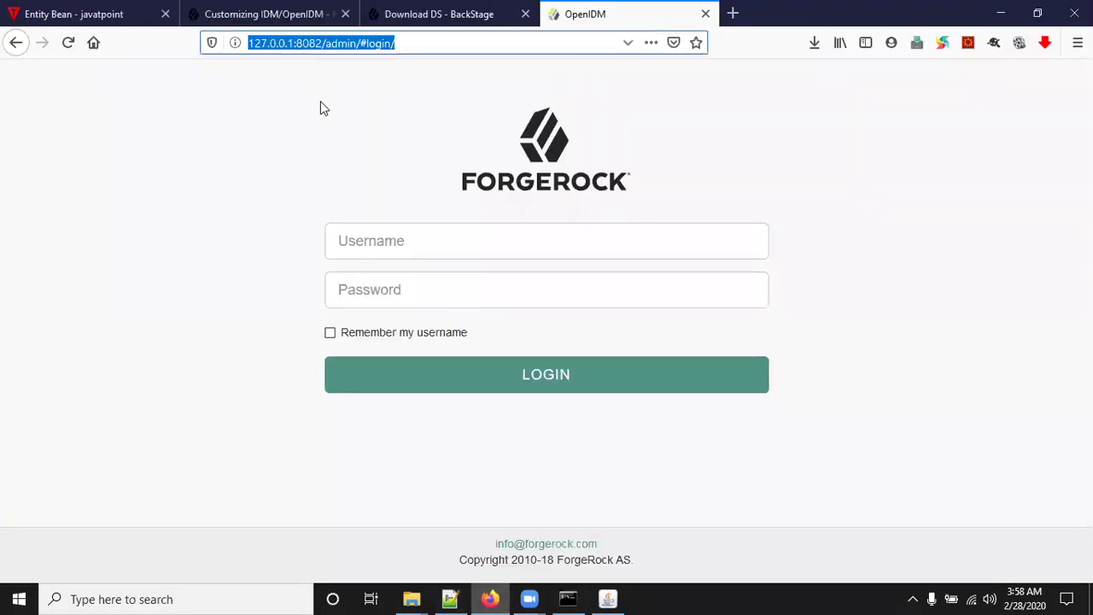
{"action": "key", "text": "Home"}
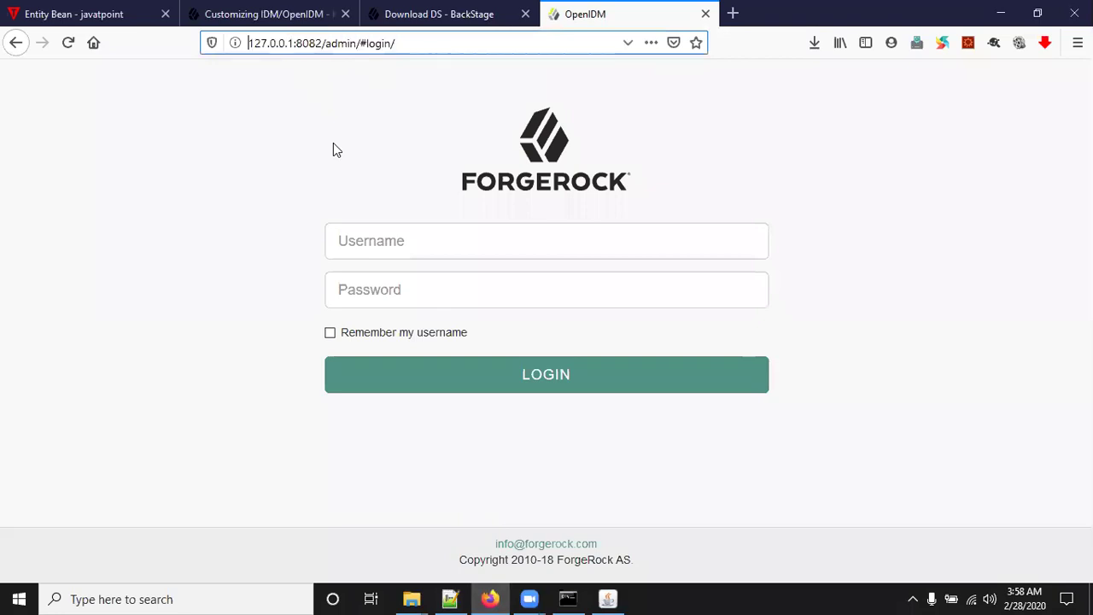
{"action": "key", "text": "Delete"}
{"action": "key", "text": "Delete"}
{"action": "key", "text": "Delete"}
{"action": "key", "text": "Delete"}
{"action": "key", "text": "Delete"}
{"action": "key", "text": "Delete"}
{"action": "key", "text": "Delete"}
{"action": "key", "text": "Delete"}
{"action": "key", "text": "Delete"}
{"action": "key", "text": "Delete"}
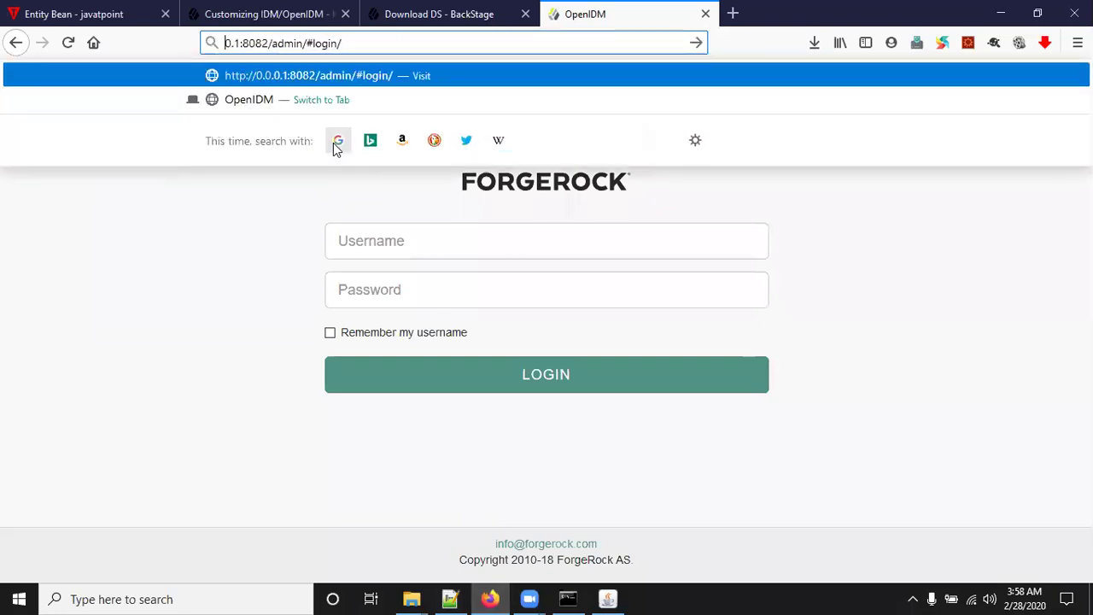
{"action": "key", "text": "ctrl+v"}
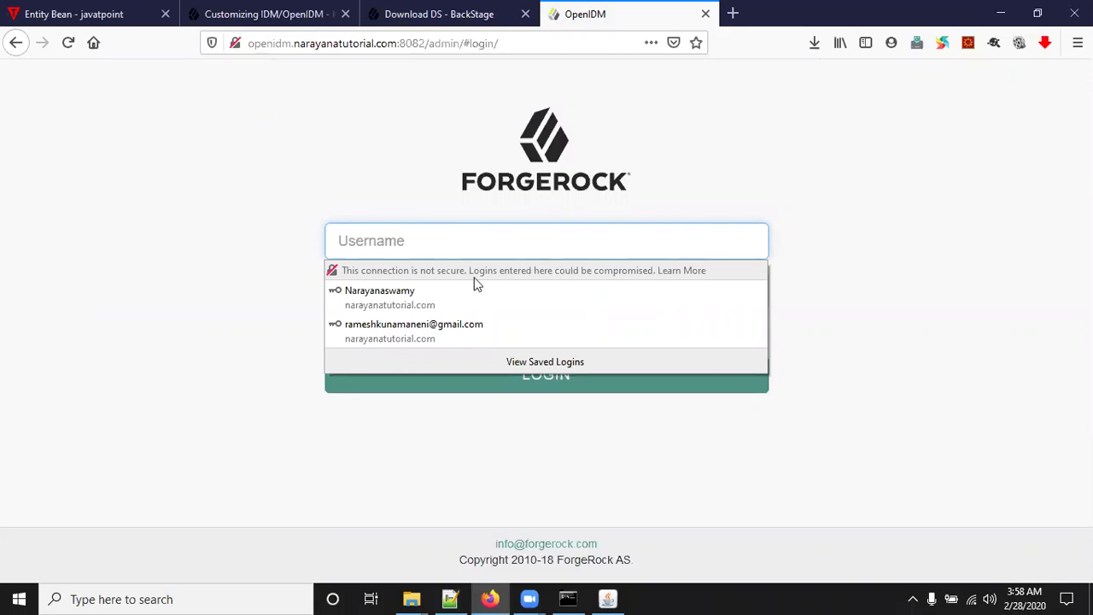
{"action": "left_click", "coordinate": [450, 599]}
{"action": "left_click", "coordinate": [490, 599]}
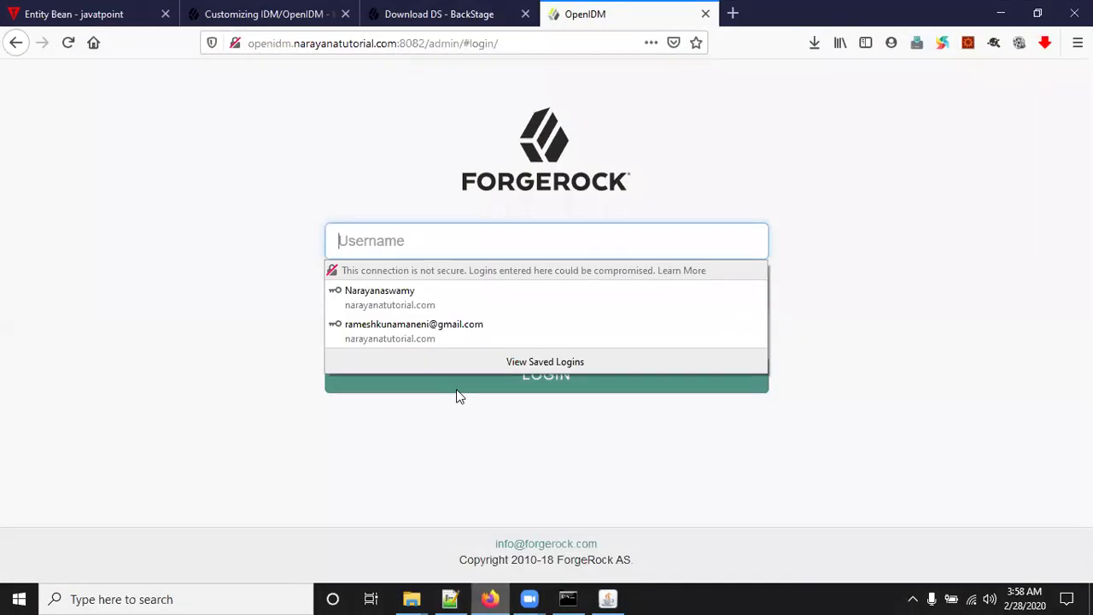
{"action": "left_click_drag", "start_coordinate": [398, 42], "coordinate": [233, 43]}
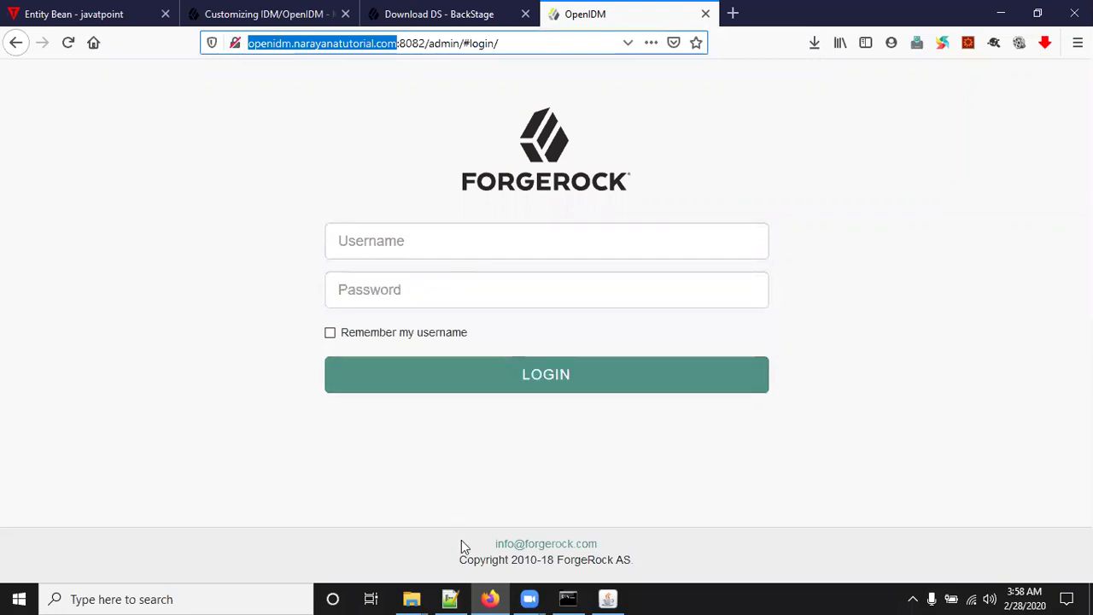
{"action": "left_click", "coordinate": [489, 599]}
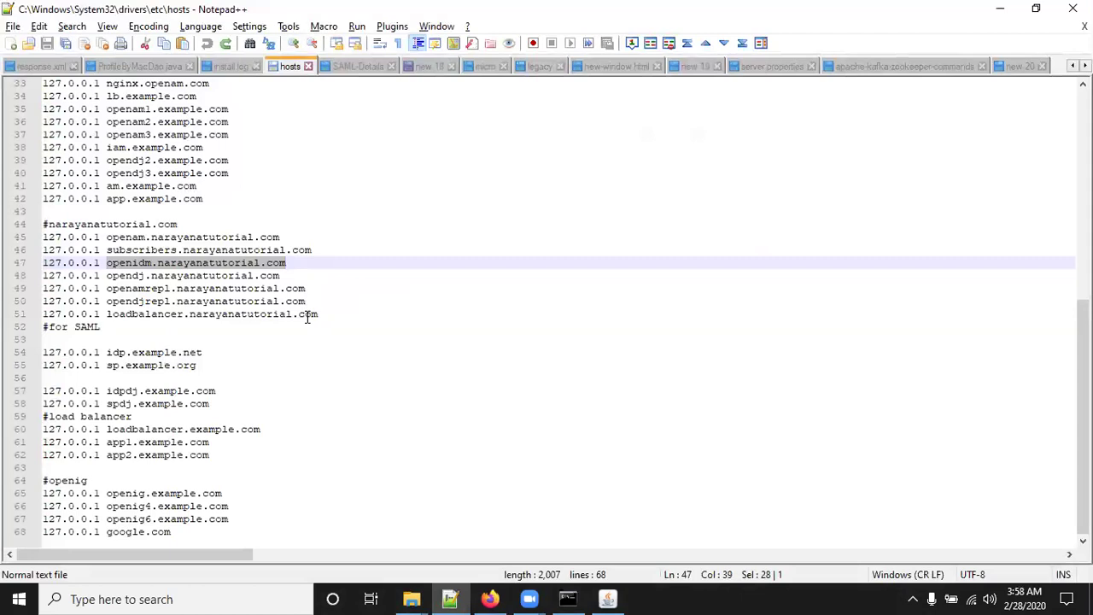
Highlight 127.0.0.1 on line 47, briefly show Explorer and Firefox, then return to Notepad++.
{"action": "left_click", "coordinate": [114, 272]}
{"action": "left_click_drag", "start_coordinate": [100, 265], "coordinate": [38, 265]}
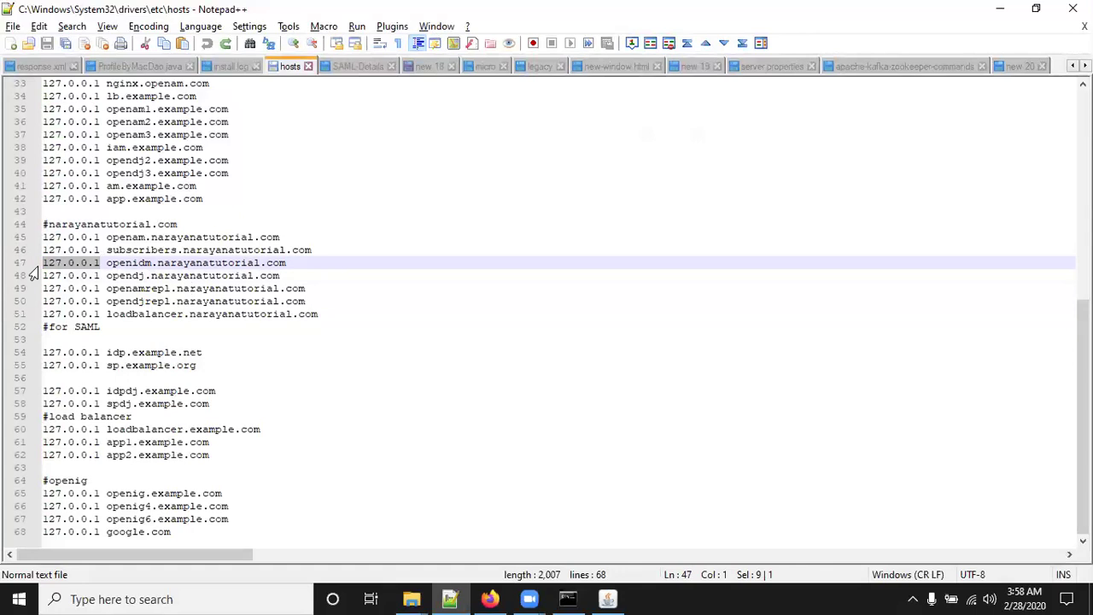
{"action": "left_click", "coordinate": [450, 599]}
{"action": "left_click", "coordinate": [490, 599]}
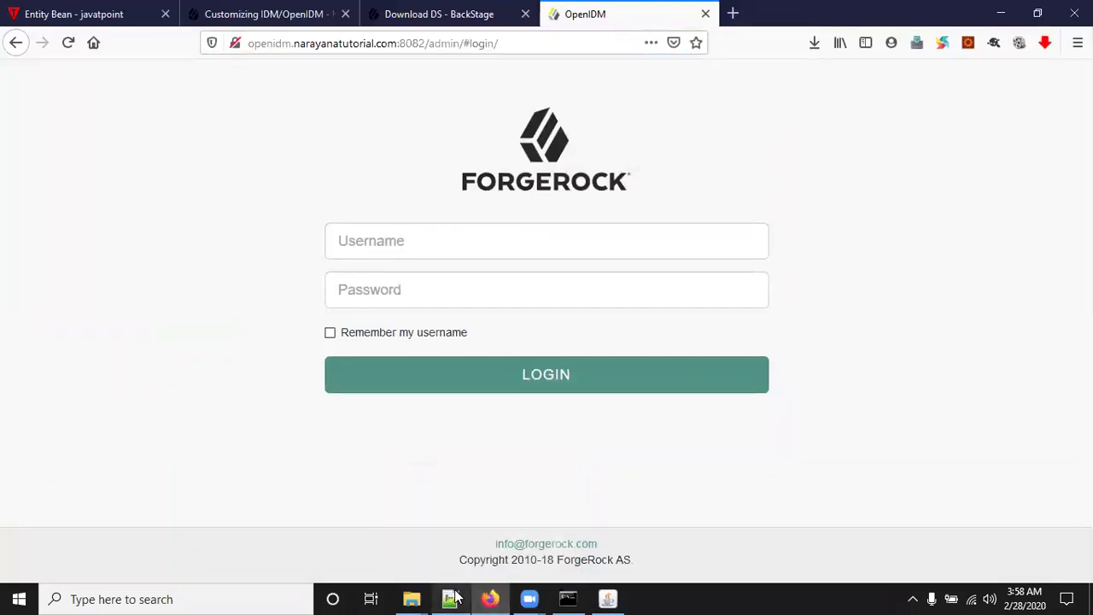
{"action": "left_click", "coordinate": [450, 598]}
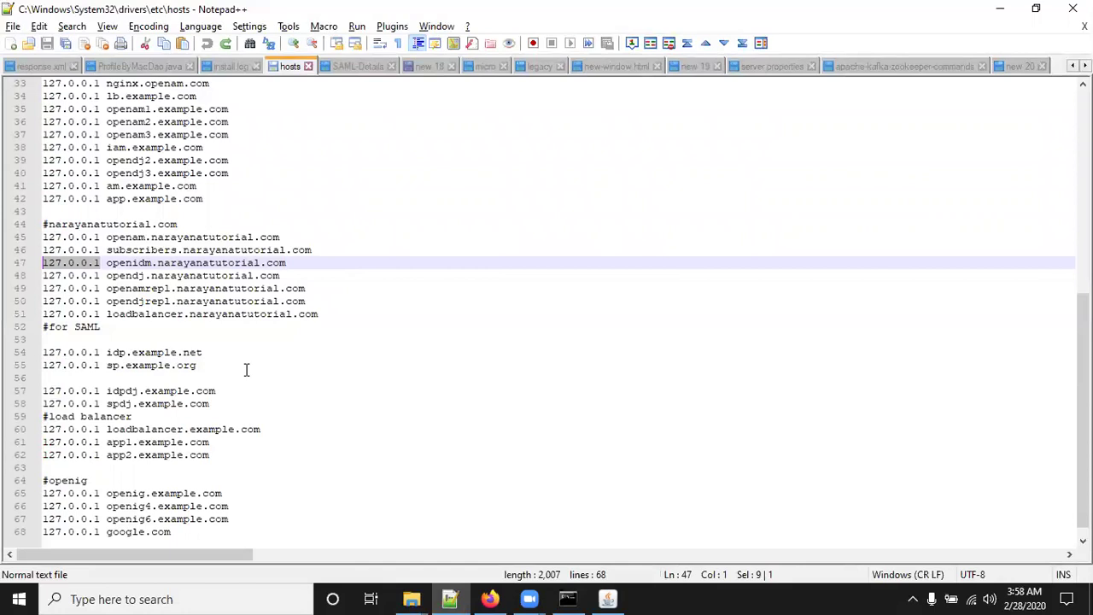
Write '/etc/hosts' and '127.0.0.1 openidm.example.com' on two lines of a new Notepad++ document.
{"action": "key", "text": "ctrl+n"}
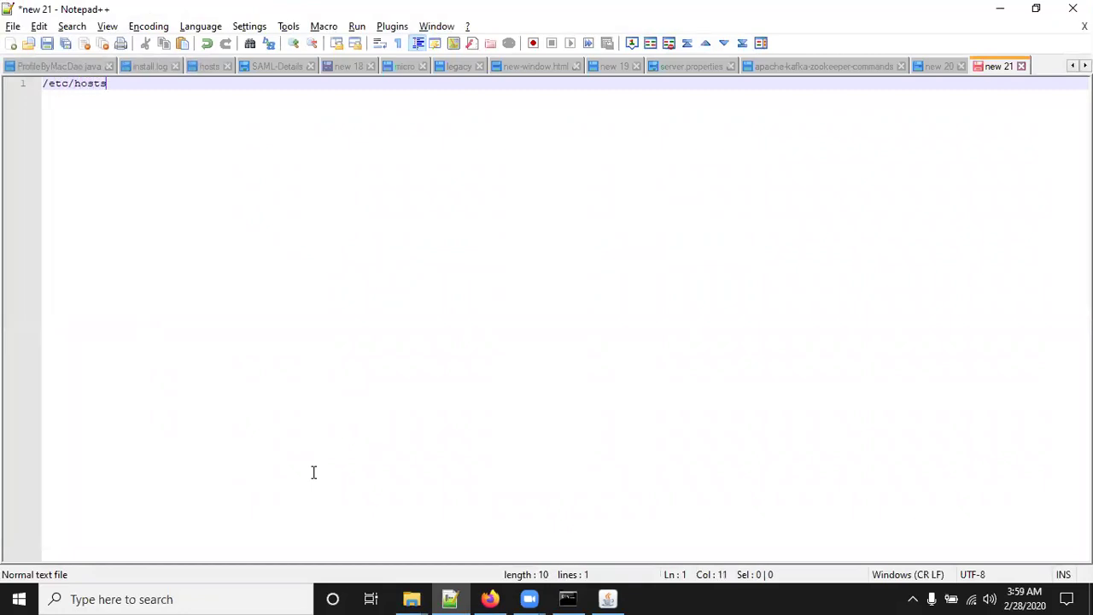
{"action": "key", "text": "Return"}
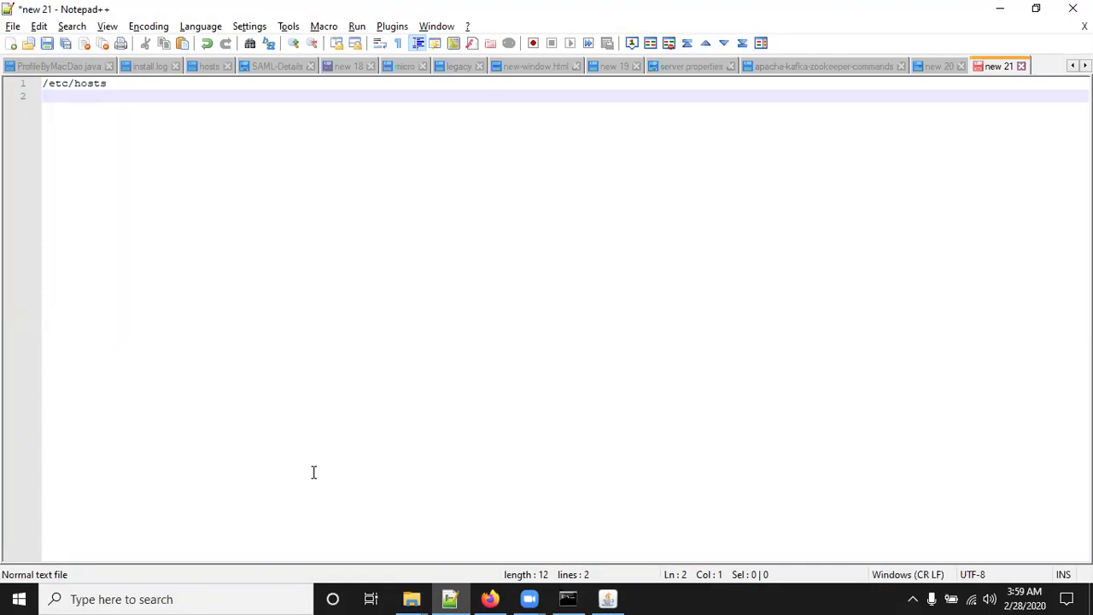
{"action": "type", "text": "127.0.0.1 openi"}
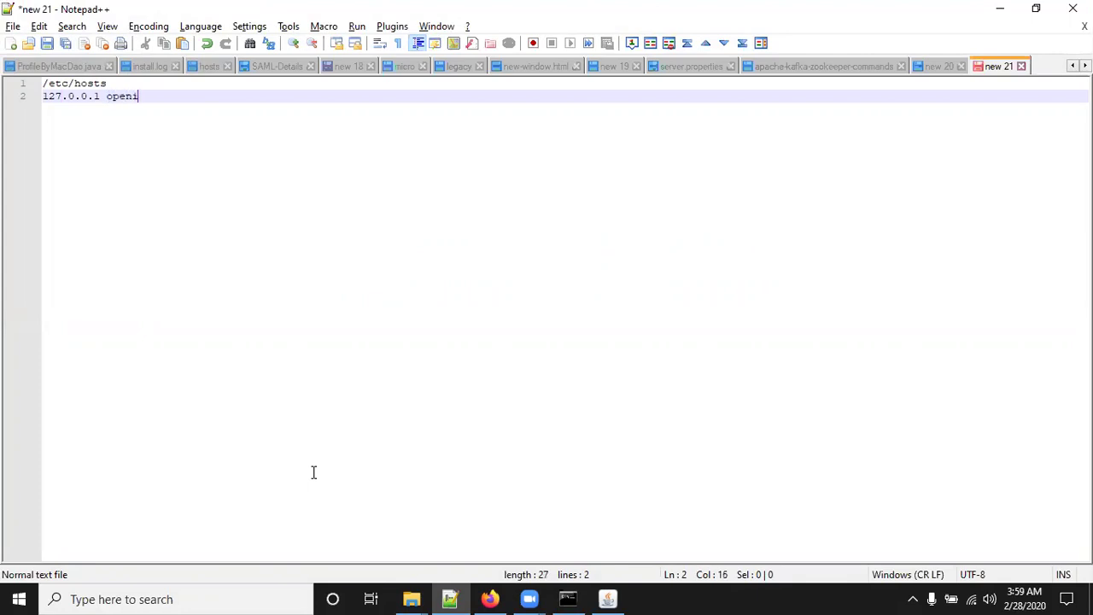
{"action": "type", "text": "dm.example.com"}
In Firefox, highlight the openidm.narayanatutorial.com host and 8082 port in the URL.
{"action": "left_click", "coordinate": [492, 598]}
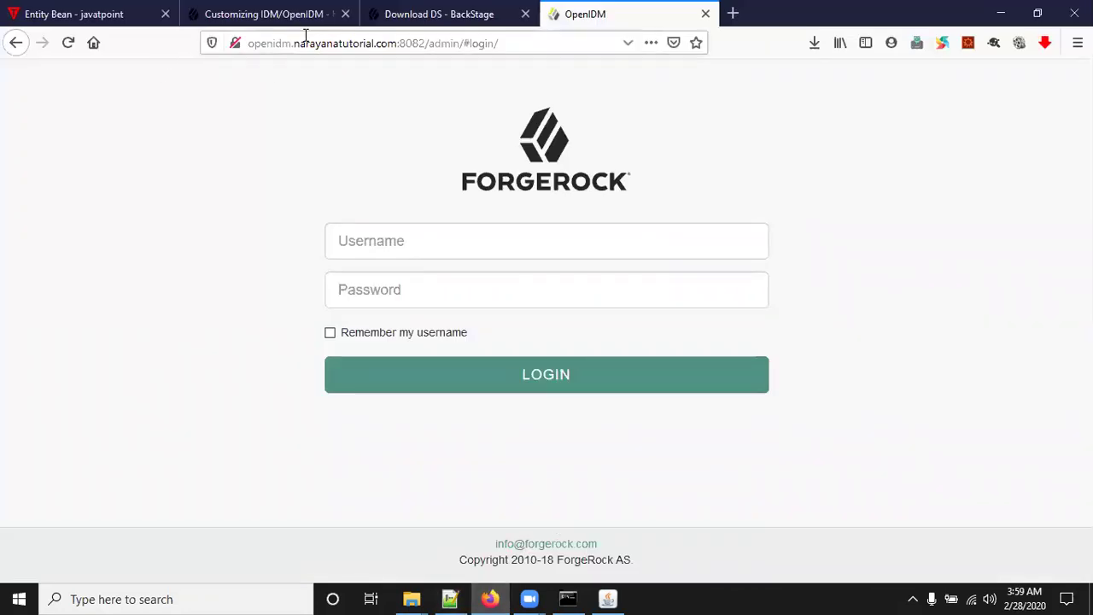
{"action": "left_click_drag", "start_coordinate": [394, 41], "coordinate": [237, 48]}
{"action": "left_click", "coordinate": [404, 42]}
{"action": "double_click", "coordinate": [404, 42]}
{"action": "left_click", "coordinate": [398, 41]}
{"action": "left_click_drag", "start_coordinate": [398, 43], "coordinate": [238, 44]}
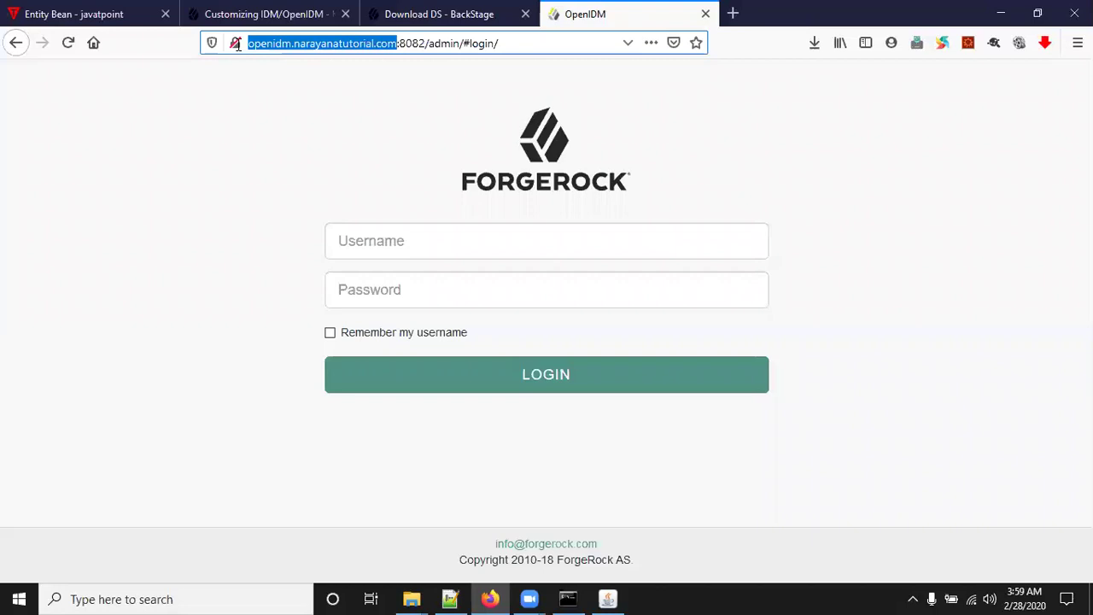
{"action": "left_click", "coordinate": [380, 122]}
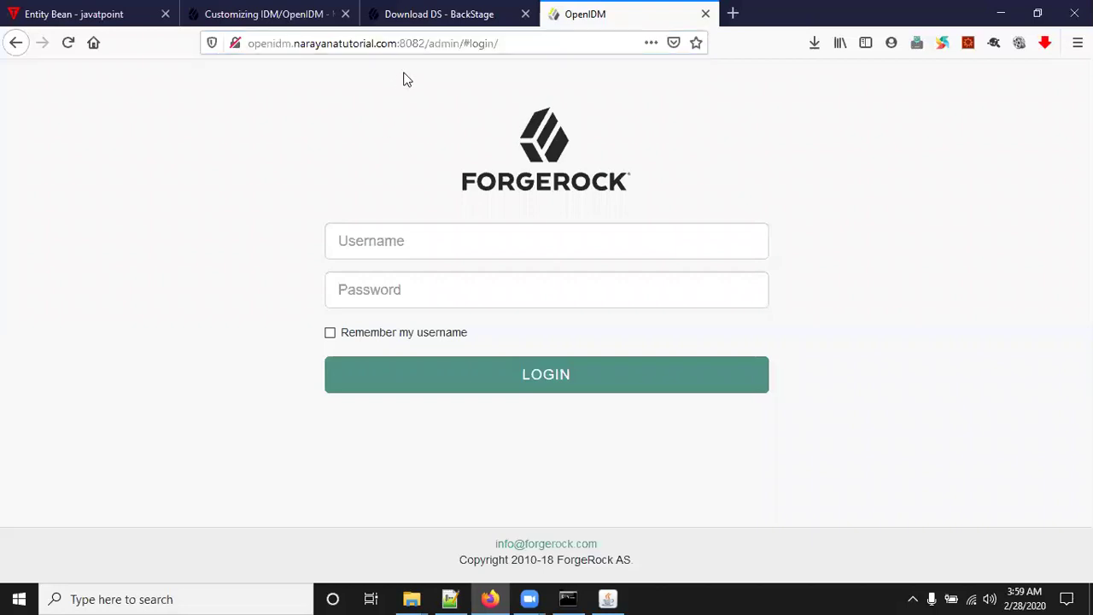
Log in as openidm-admin with the admin password, declining Firefox's offer to save it.
{"action": "left_click", "coordinate": [390, 250]}
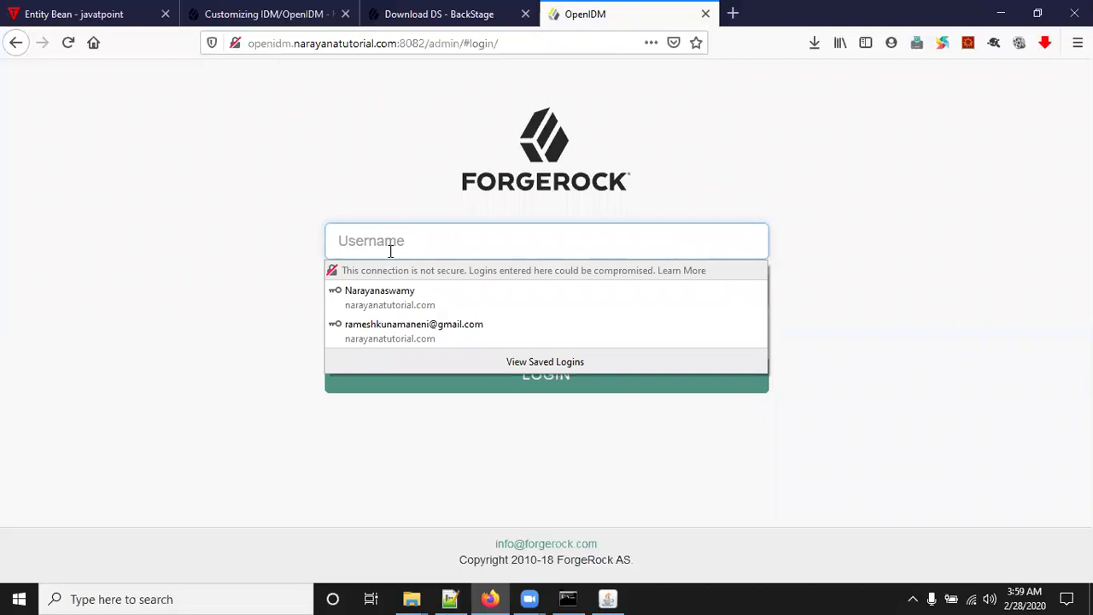
{"action": "type", "text": "openidm-ad"}
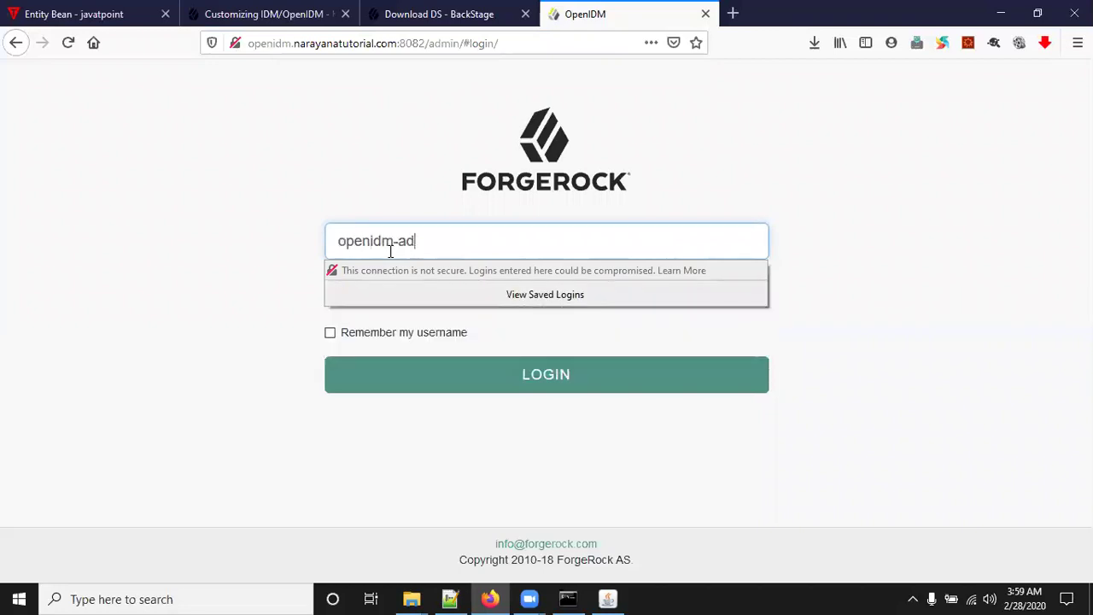
{"action": "type", "text": "min"}
{"action": "key", "text": "Tab"}
{"action": "type", "text": "open"}
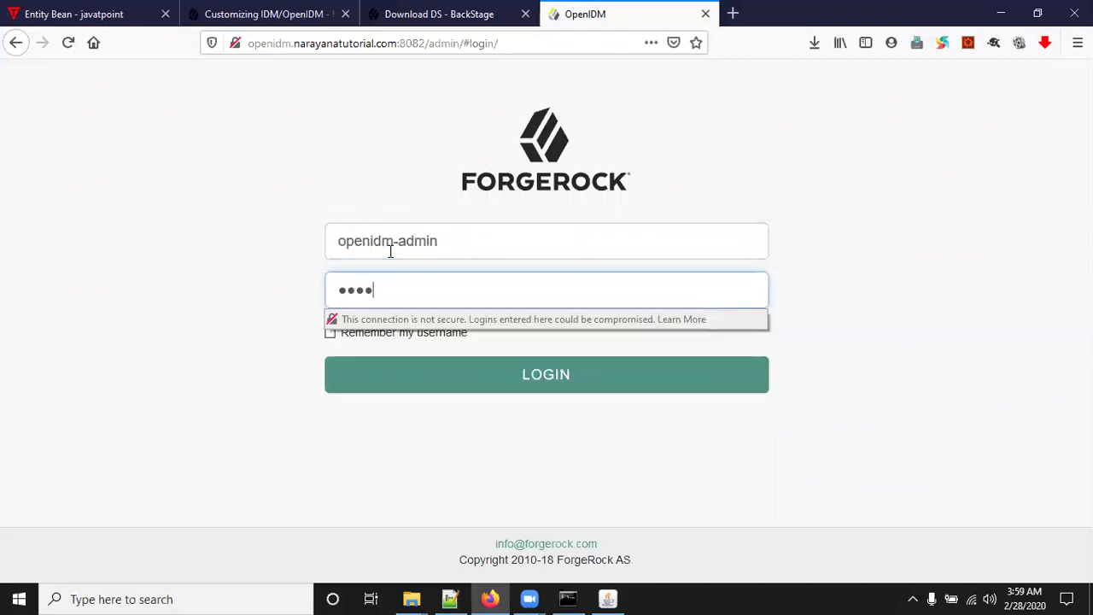
{"action": "type", "text": "idm-admin"}
{"action": "key", "text": "Return"}
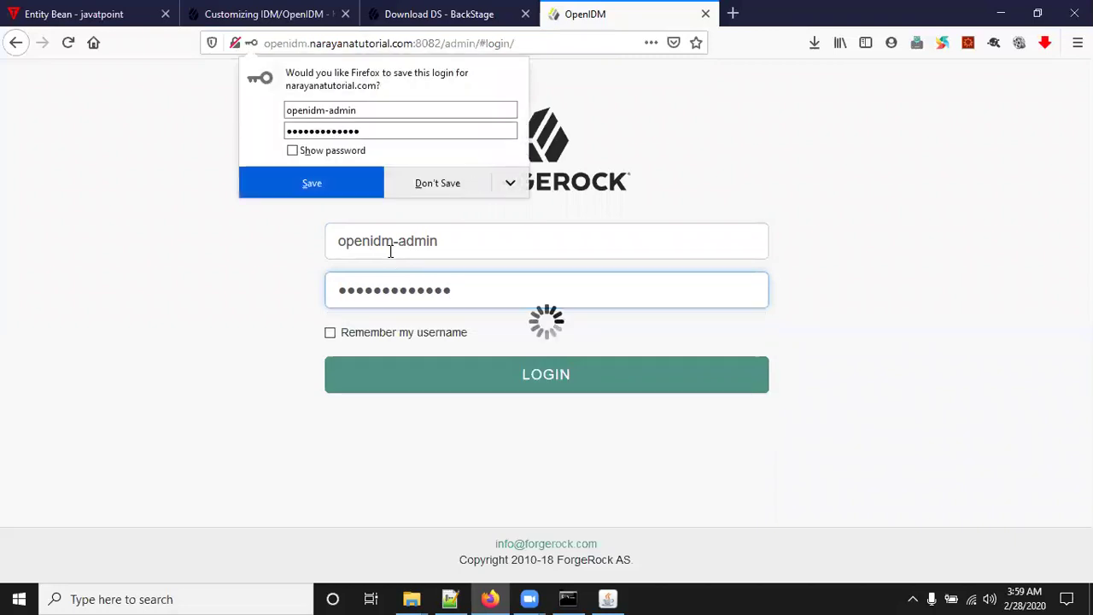
{"action": "left_click", "coordinate": [431, 188]}
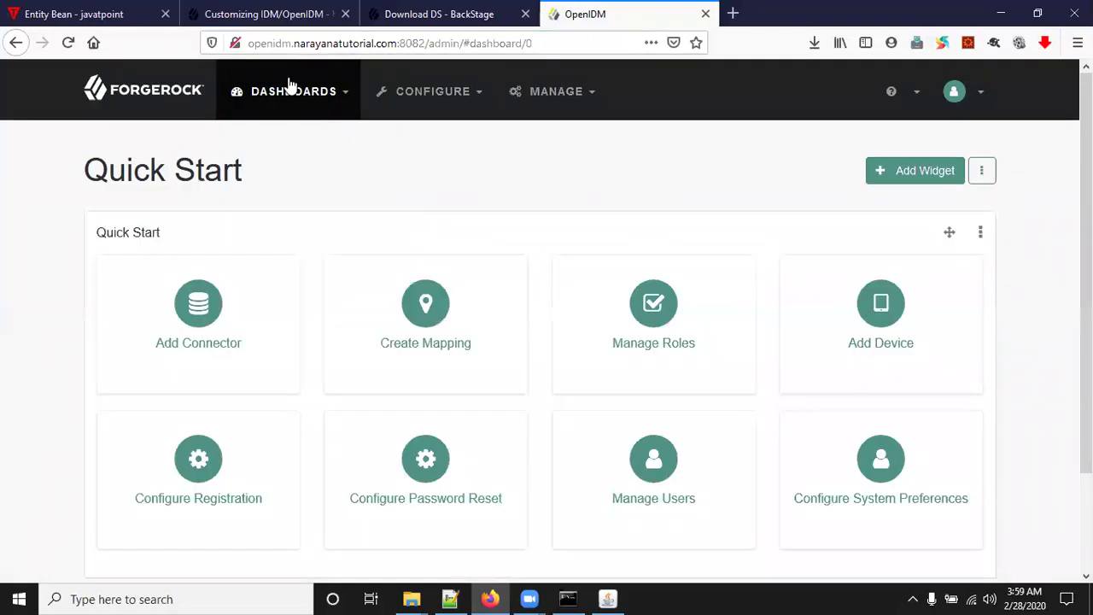
Log out of the OpenIDM admin console and minimize the notes editor to reveal the login page.
{"action": "left_click", "coordinate": [954, 94]}
{"action": "left_click", "coordinate": [851, 206]}
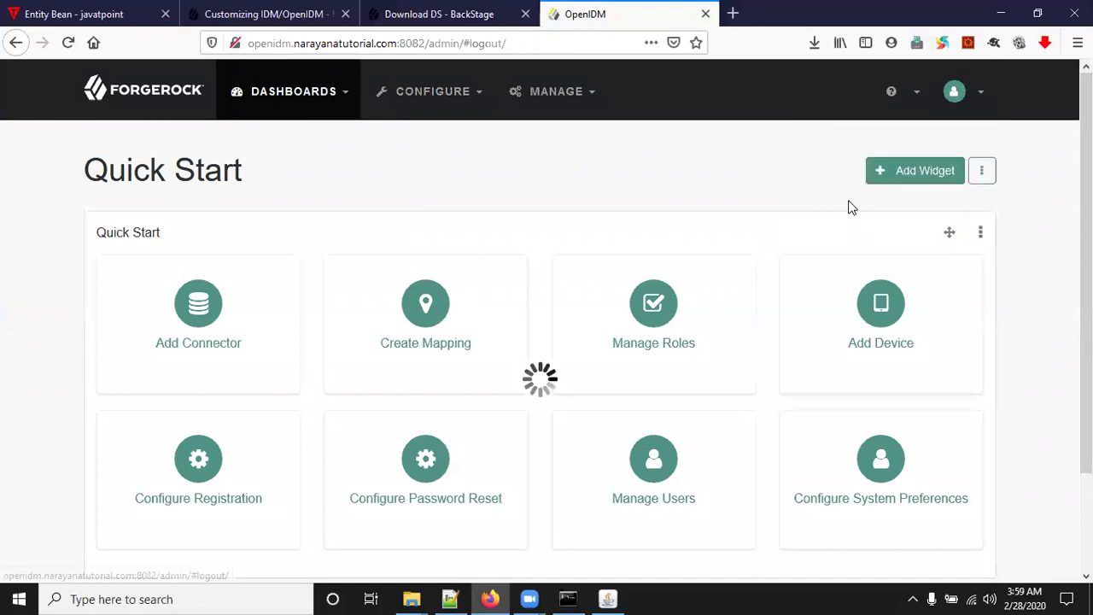
{"action": "left_click", "coordinate": [450, 598]}
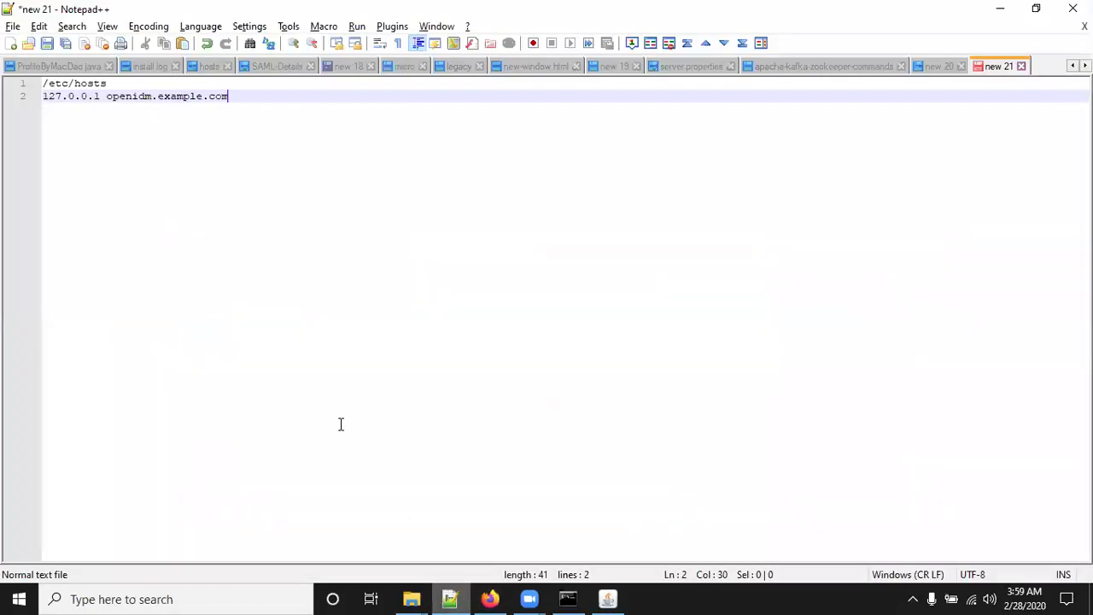
{"action": "left_click", "coordinate": [453, 598]}
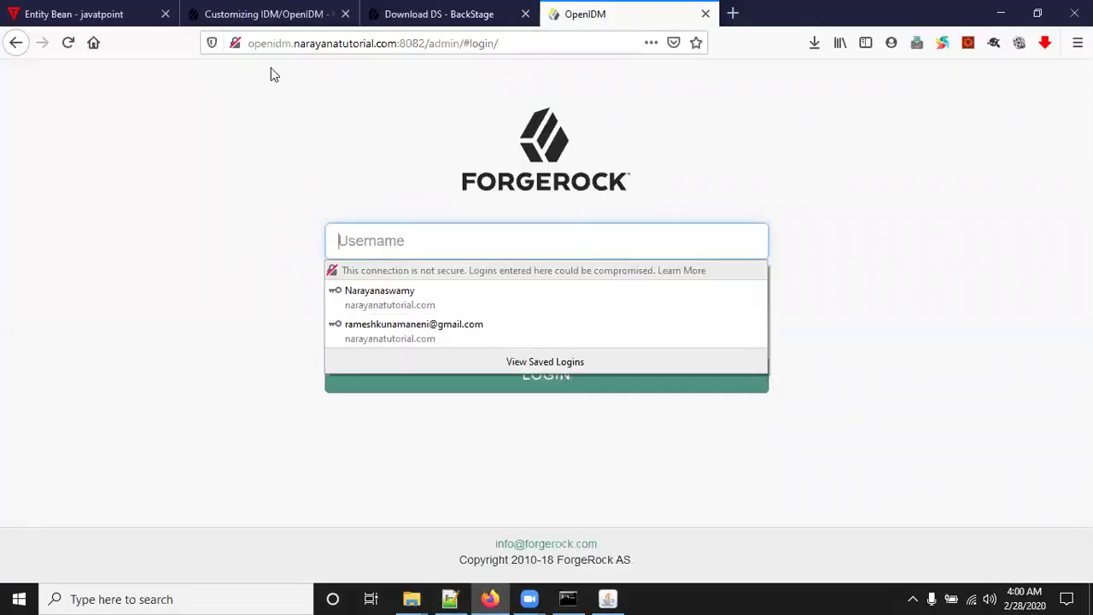
Highlight the openidm.narayanatutorial.com host in the page URL, then bring up the Windows Start menu.
{"action": "left_click", "coordinate": [247, 43]}
{"action": "left_click_drag", "start_coordinate": [247, 42], "coordinate": [398, 50]}
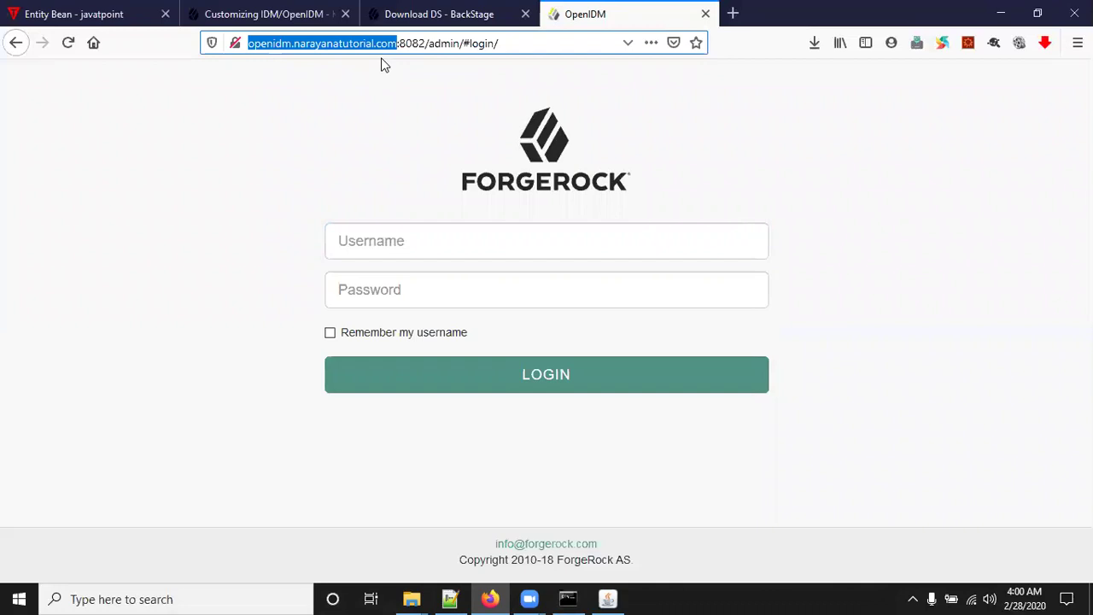
{"action": "left_click", "coordinate": [384, 65]}
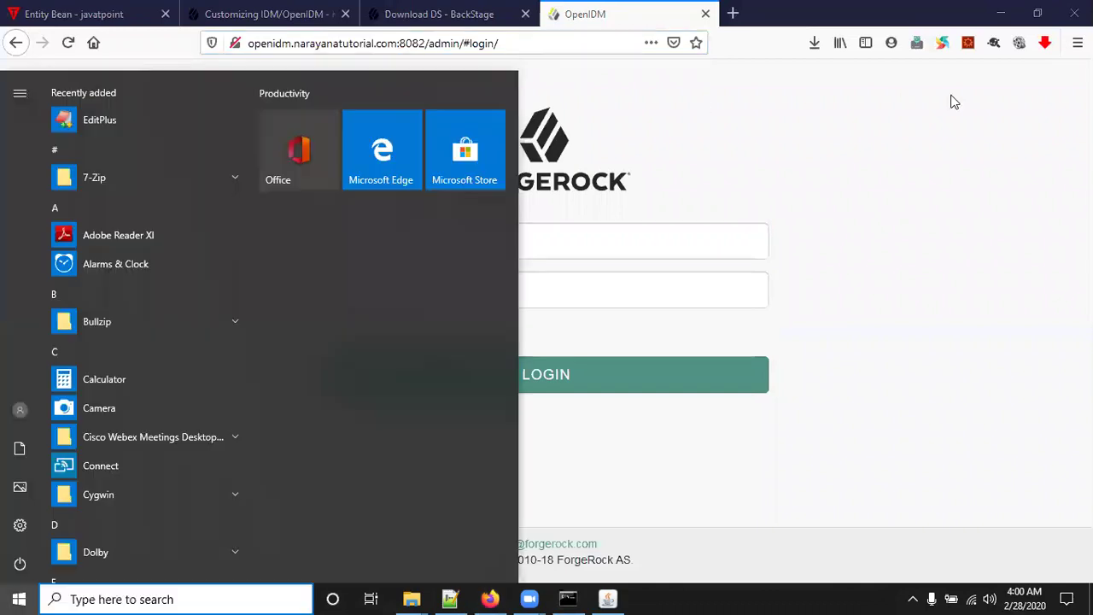